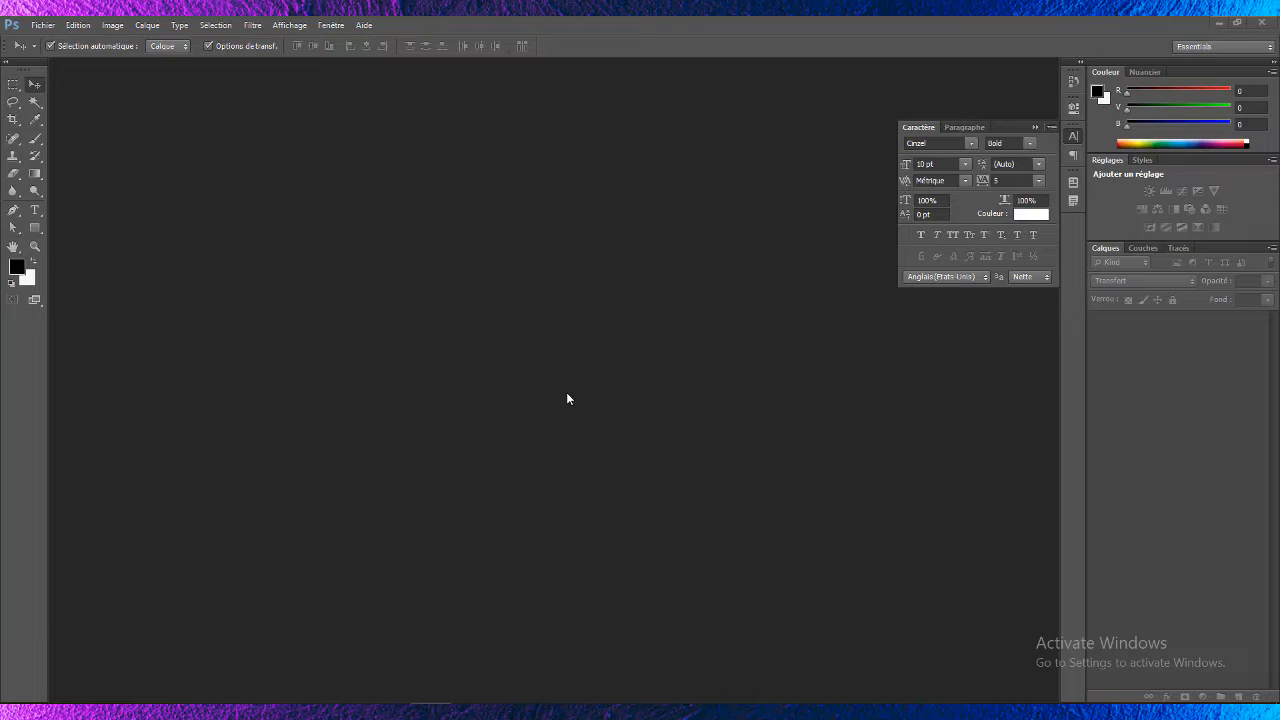
- Open the 292.psd template file and dismiss the missing-fonts warning
left_click(40, 25)
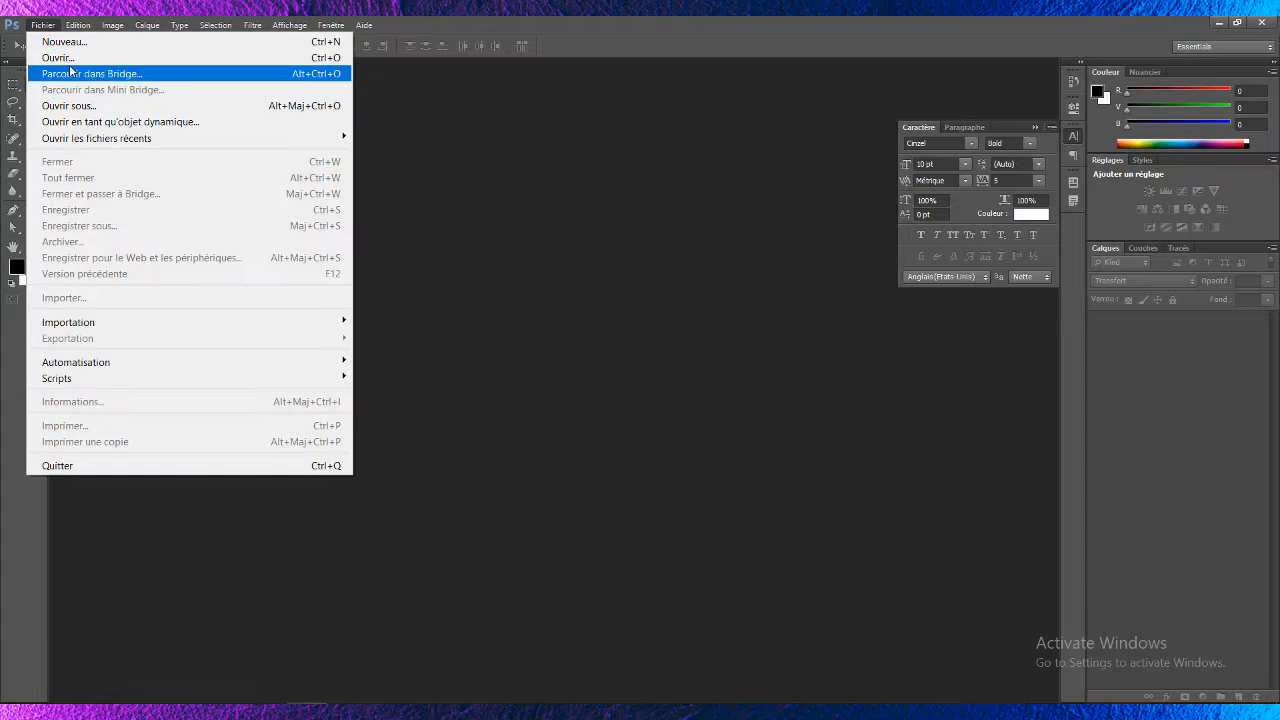
left_click(80, 59)
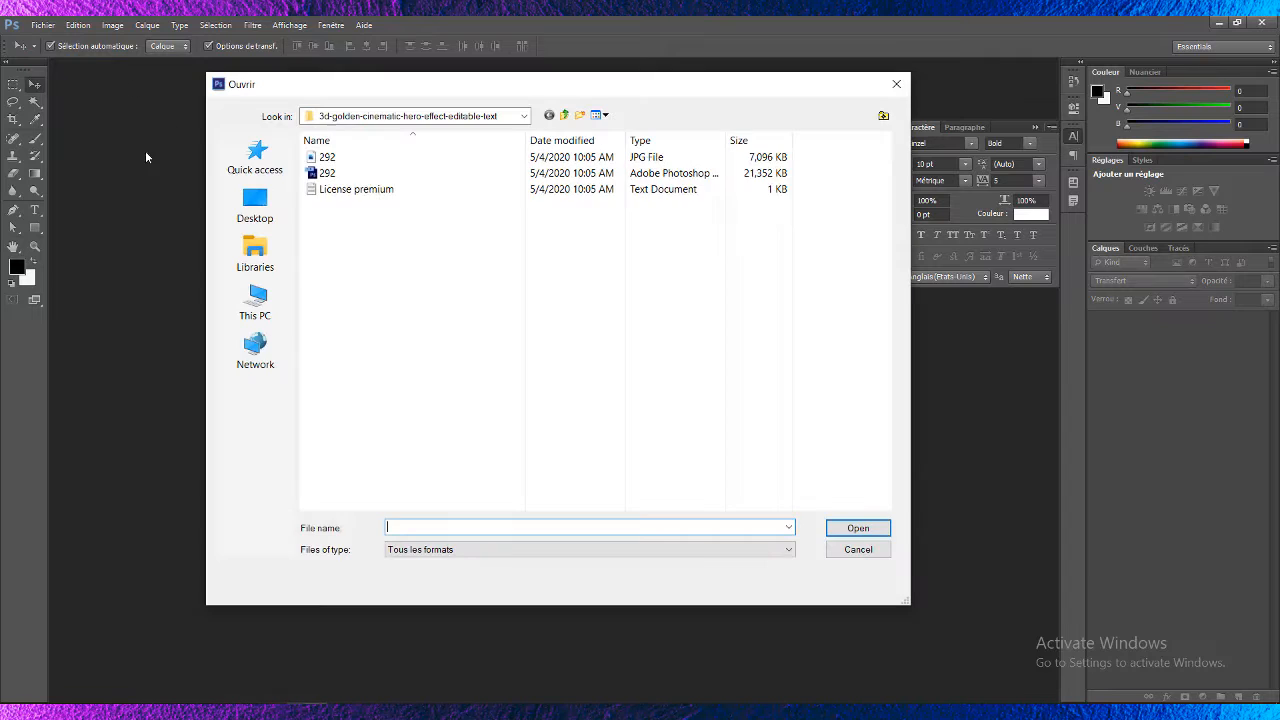
double_click(338, 174)
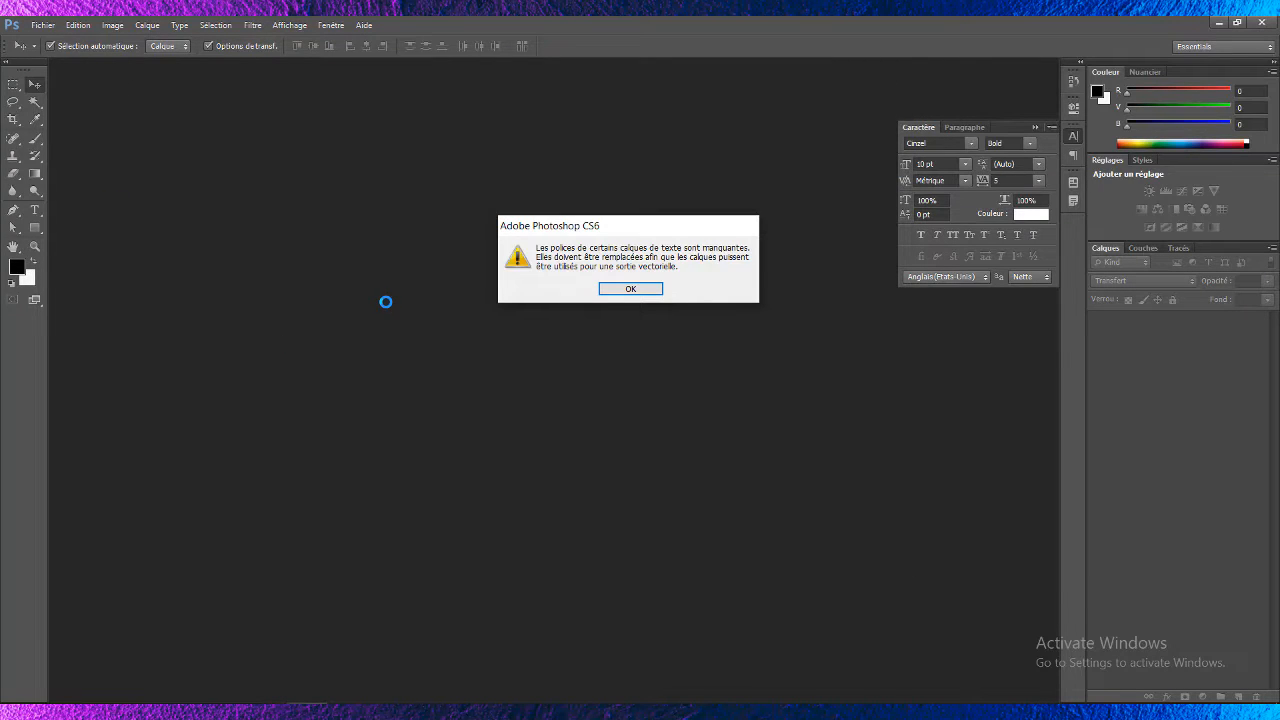
left_click(631, 289)
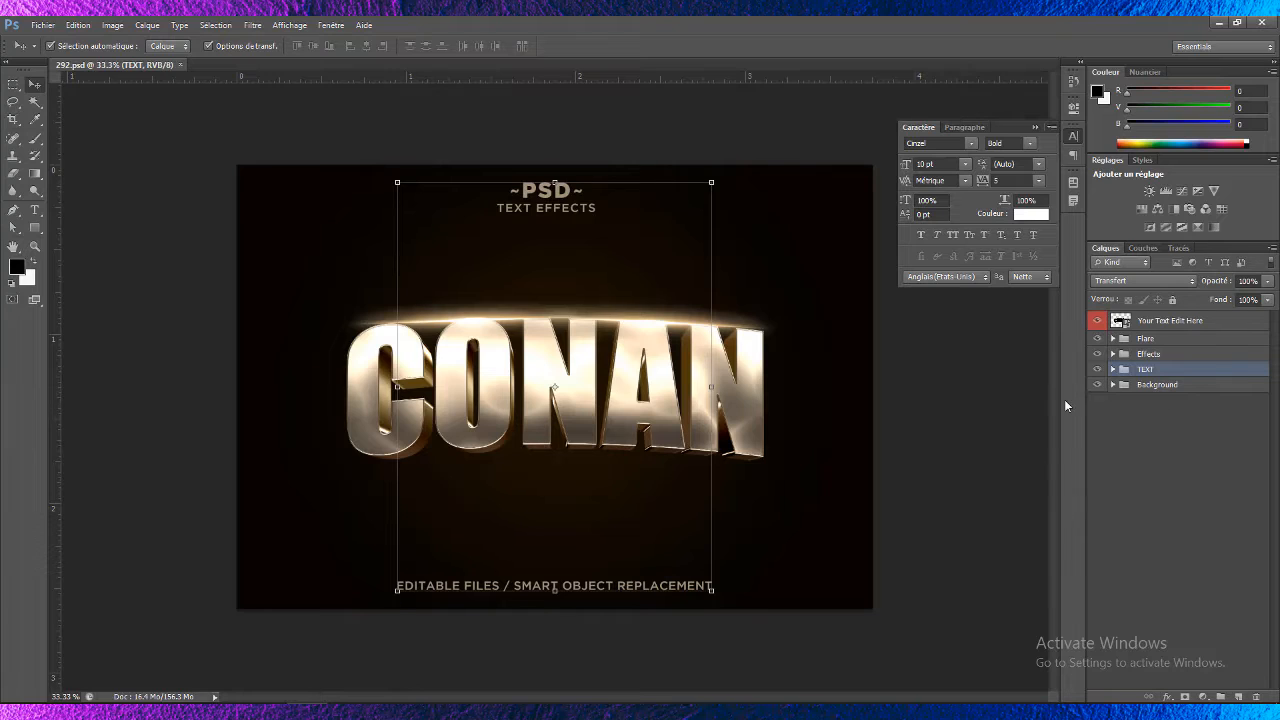
- Delete the TEXT layer group and open the Your Text Edit Here smart object for editing
key("Delete")
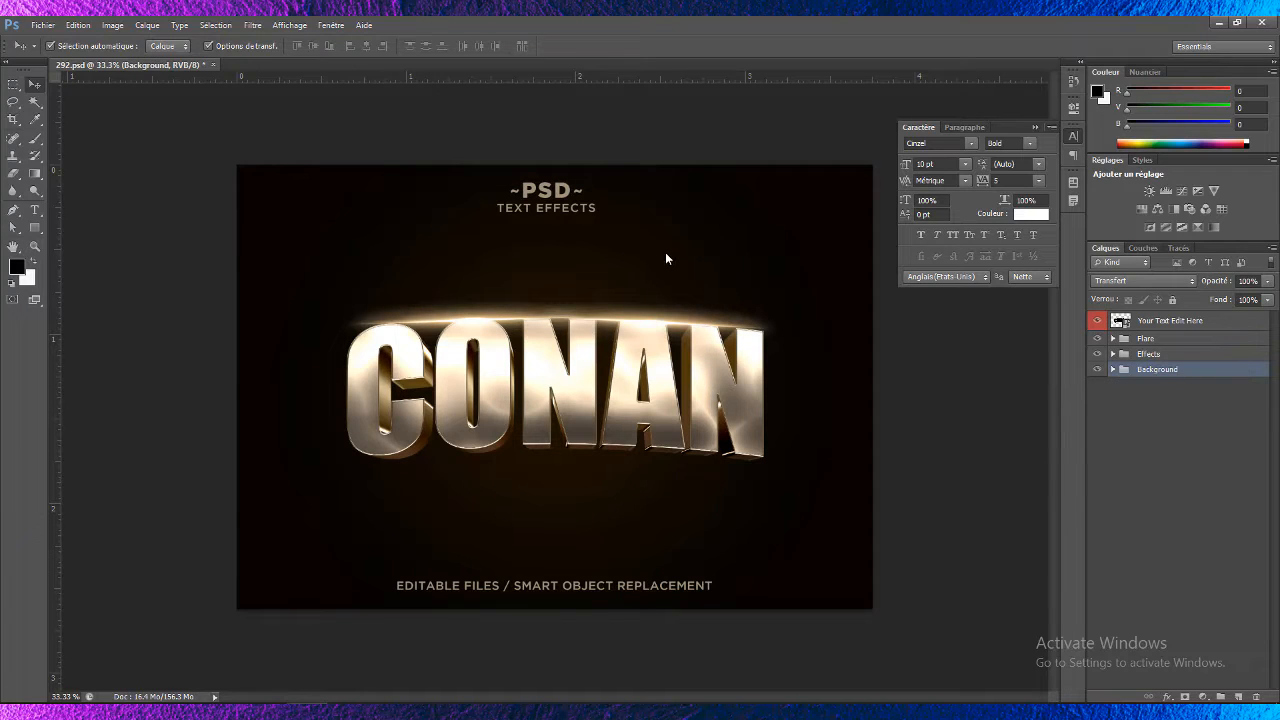
left_click(1194, 322)
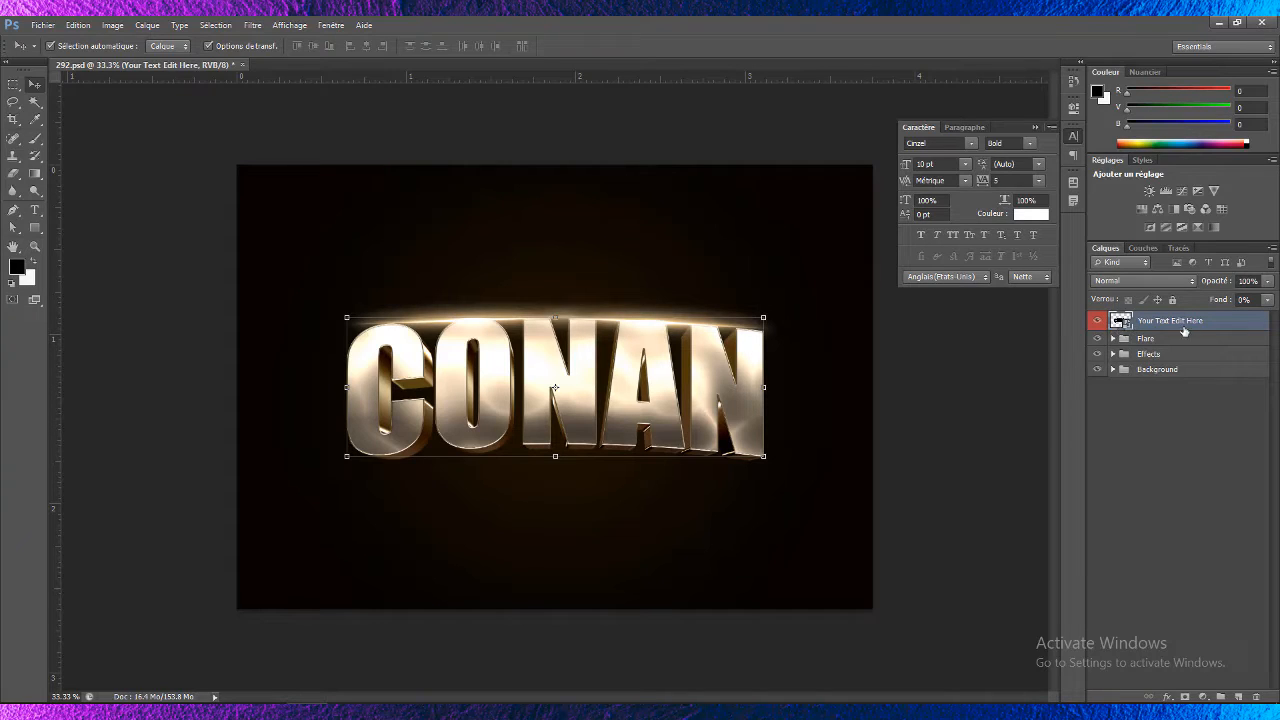
double_click(1117, 322)
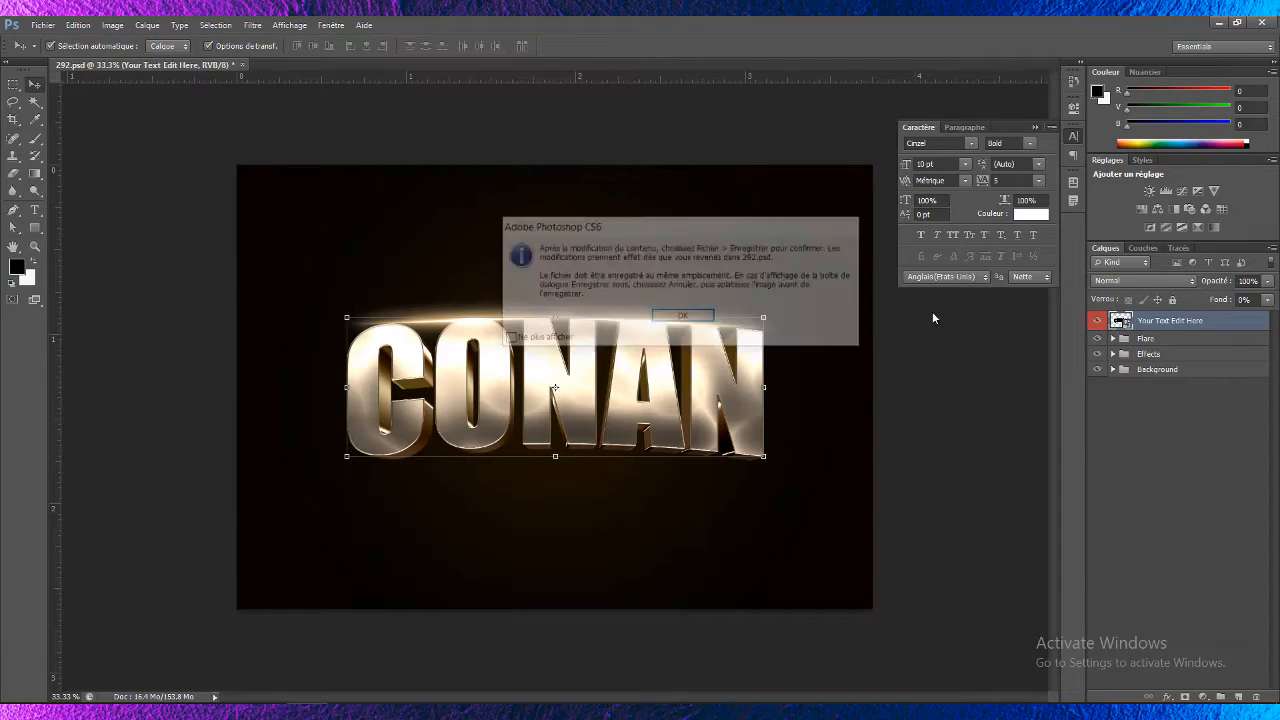
left_click(712, 320)
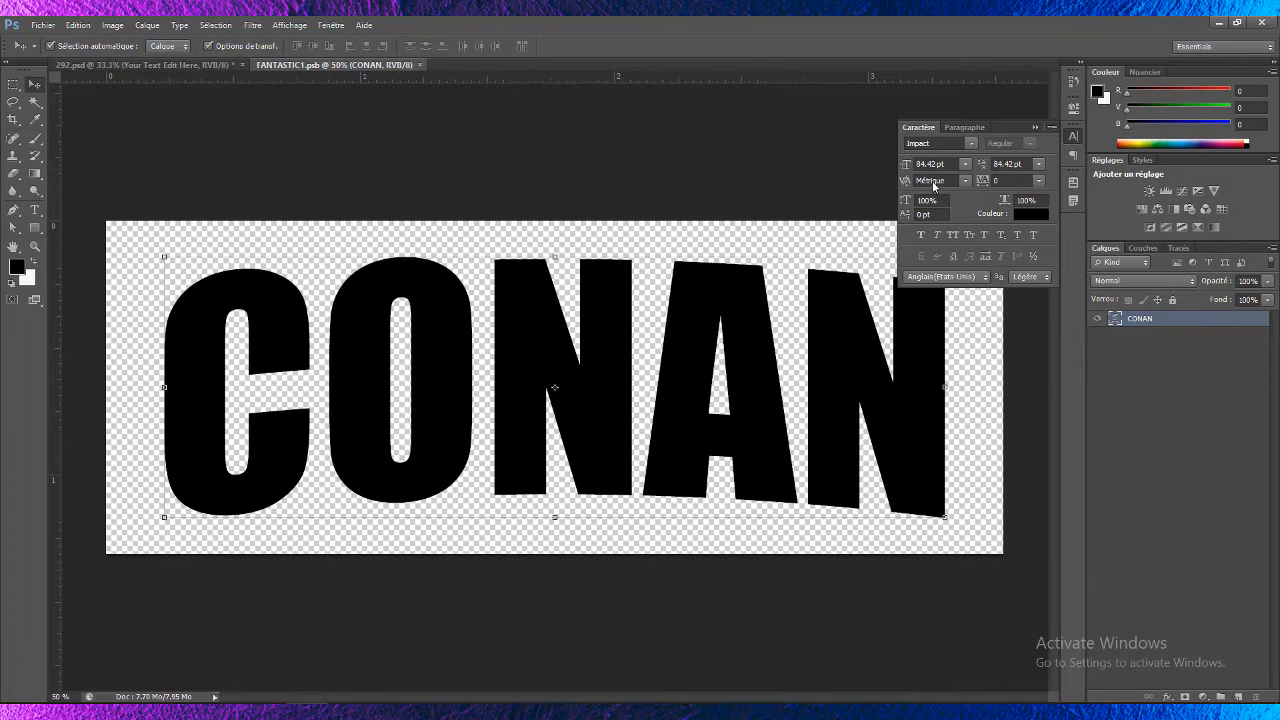
left_click(976, 146)
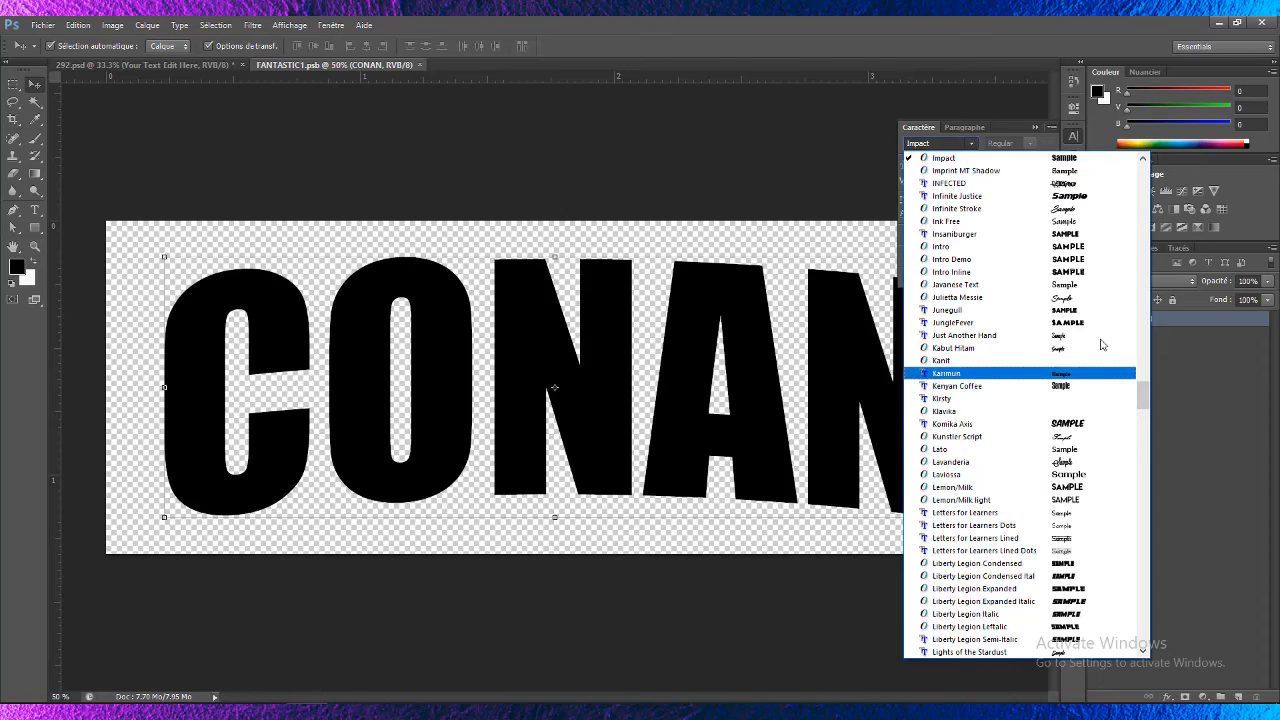
left_click(1074, 237)
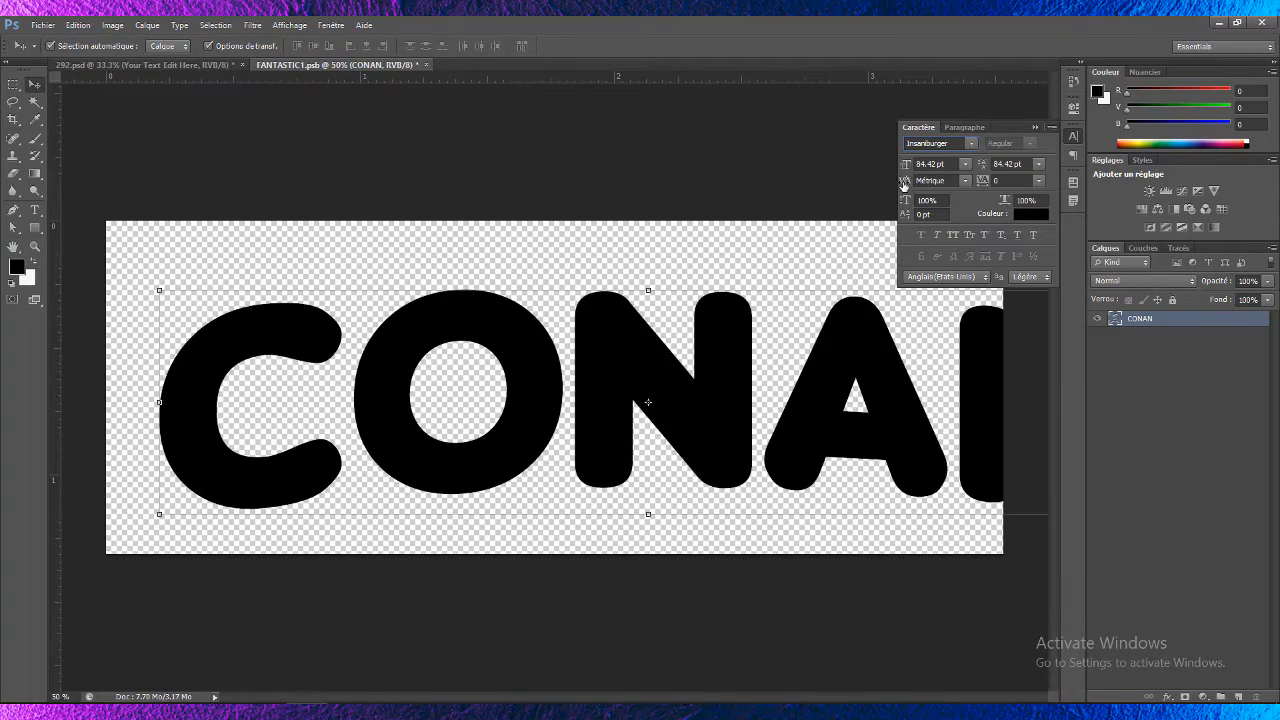
key("ctrl+z")
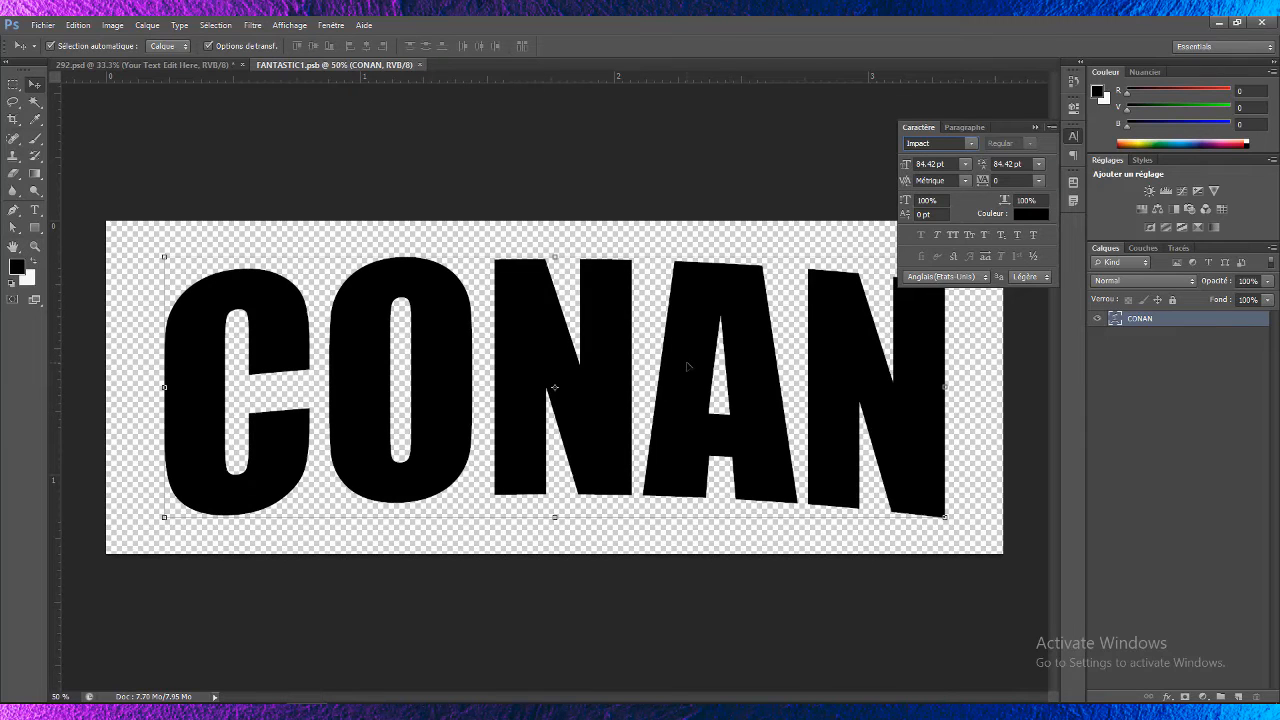
- Replace the smart object's text with HAITI using the Type tool
left_click(34, 211)
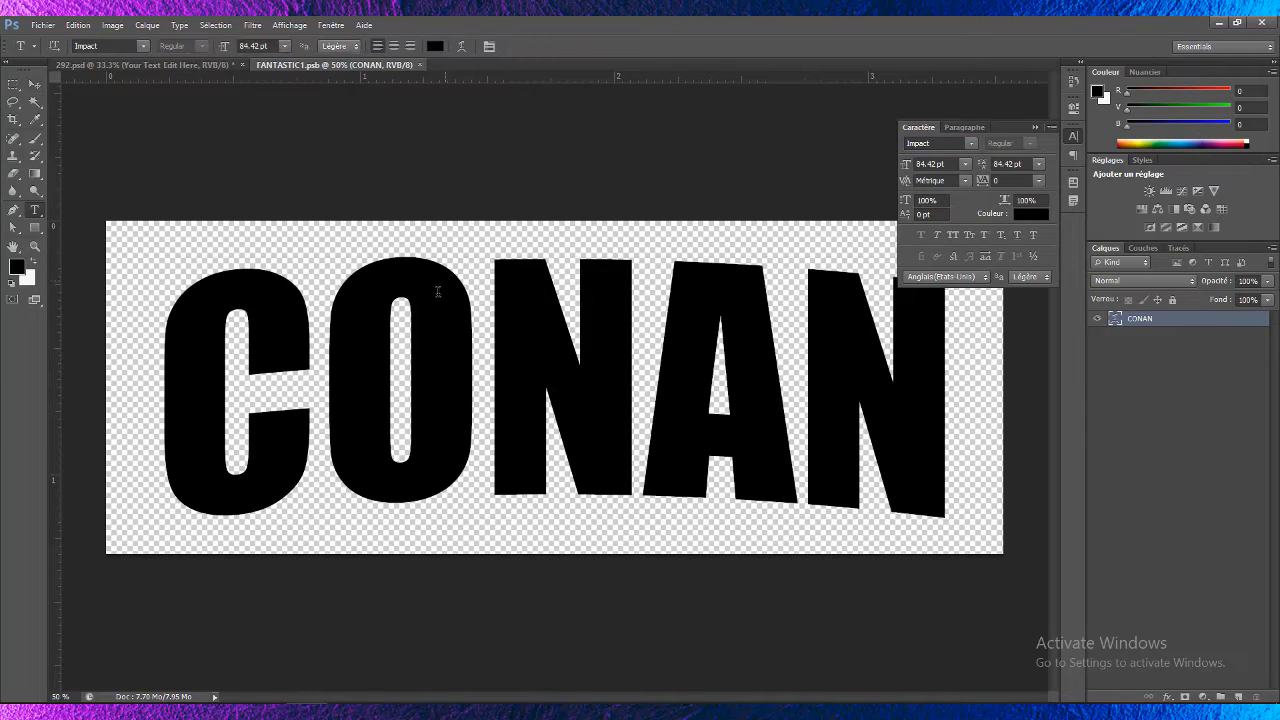
left_click(437, 291)
key("ctrl+a")
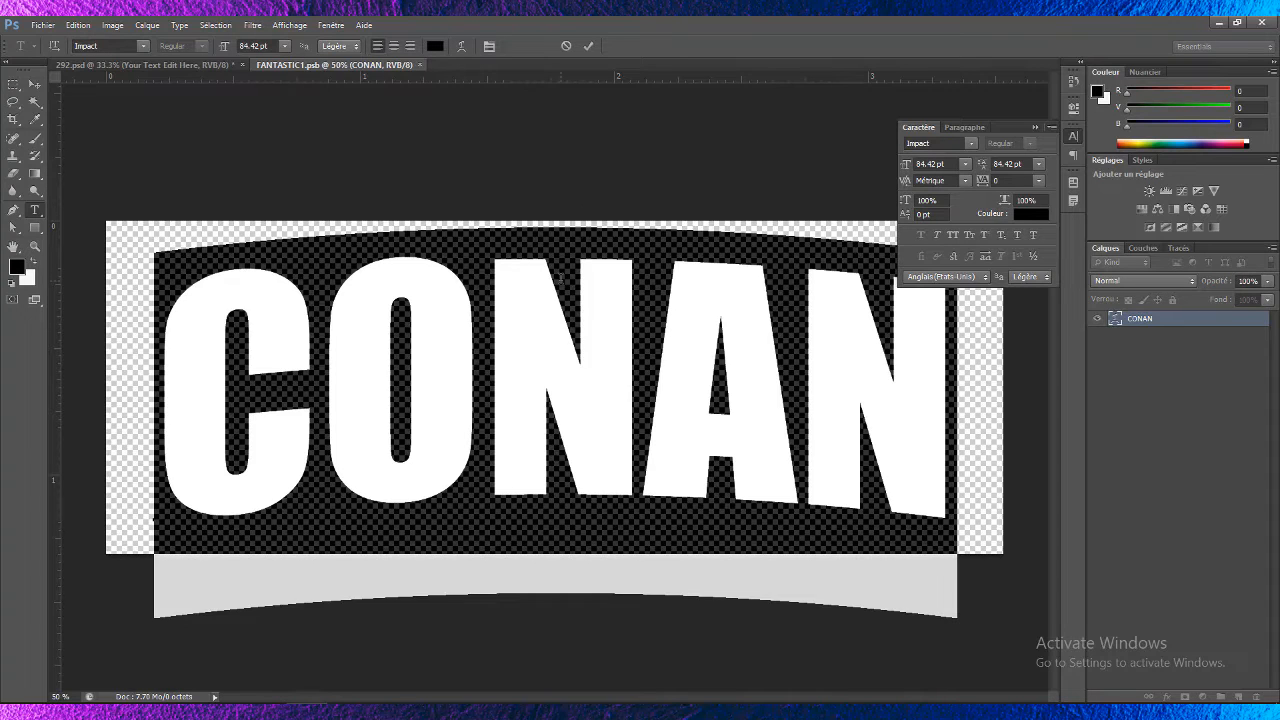
type("HAITI")
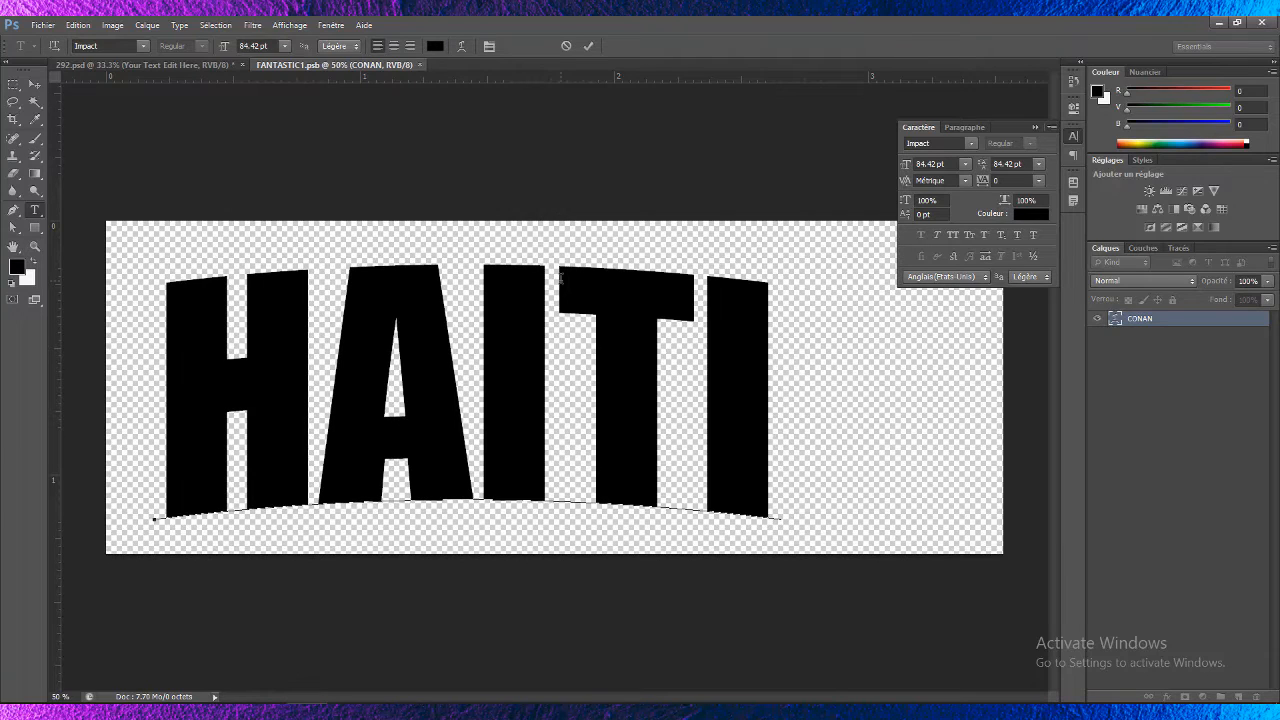
left_click(34, 84)
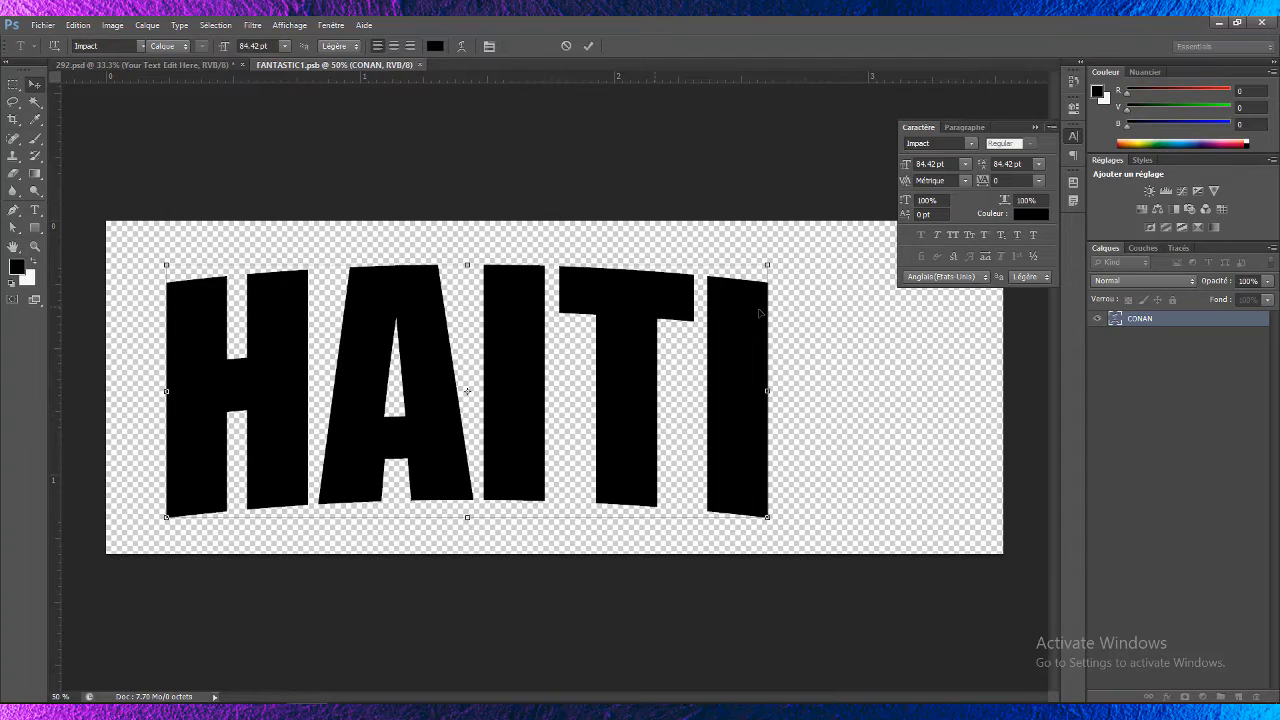
- Append EN to the end of the text so it reads HAITIEN
key("t")
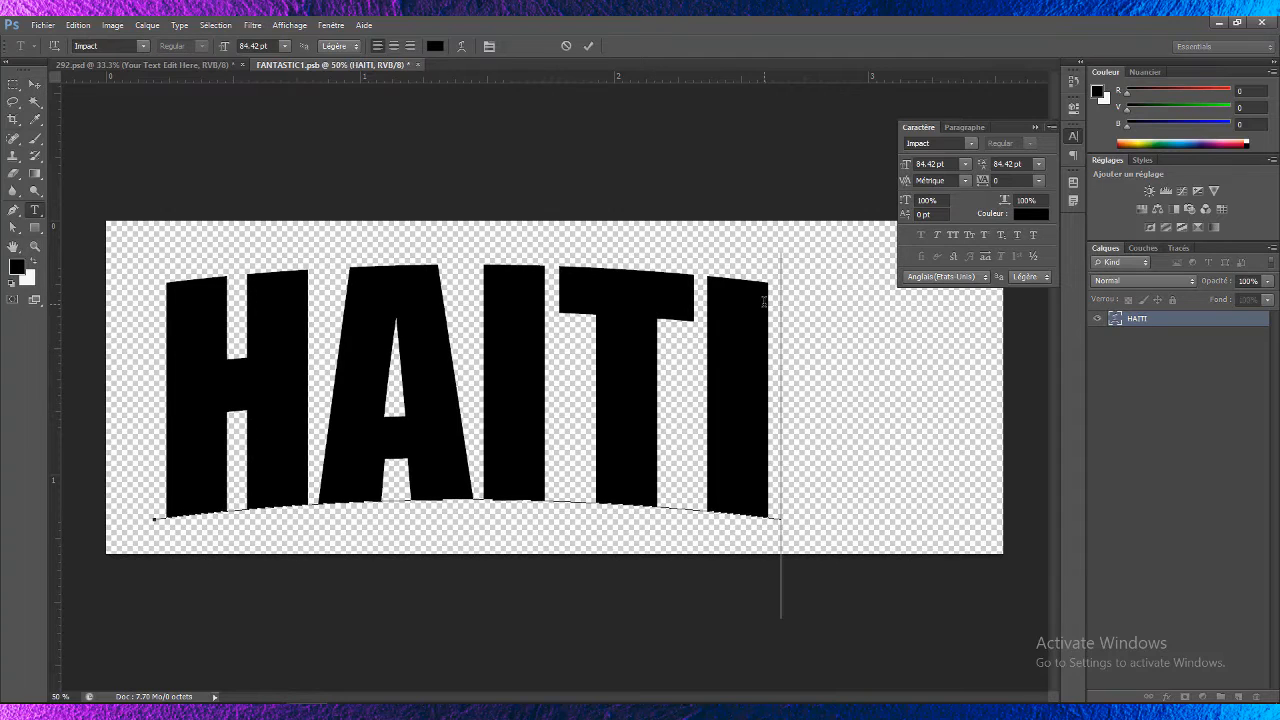
left_click(764, 302)
type("EN")
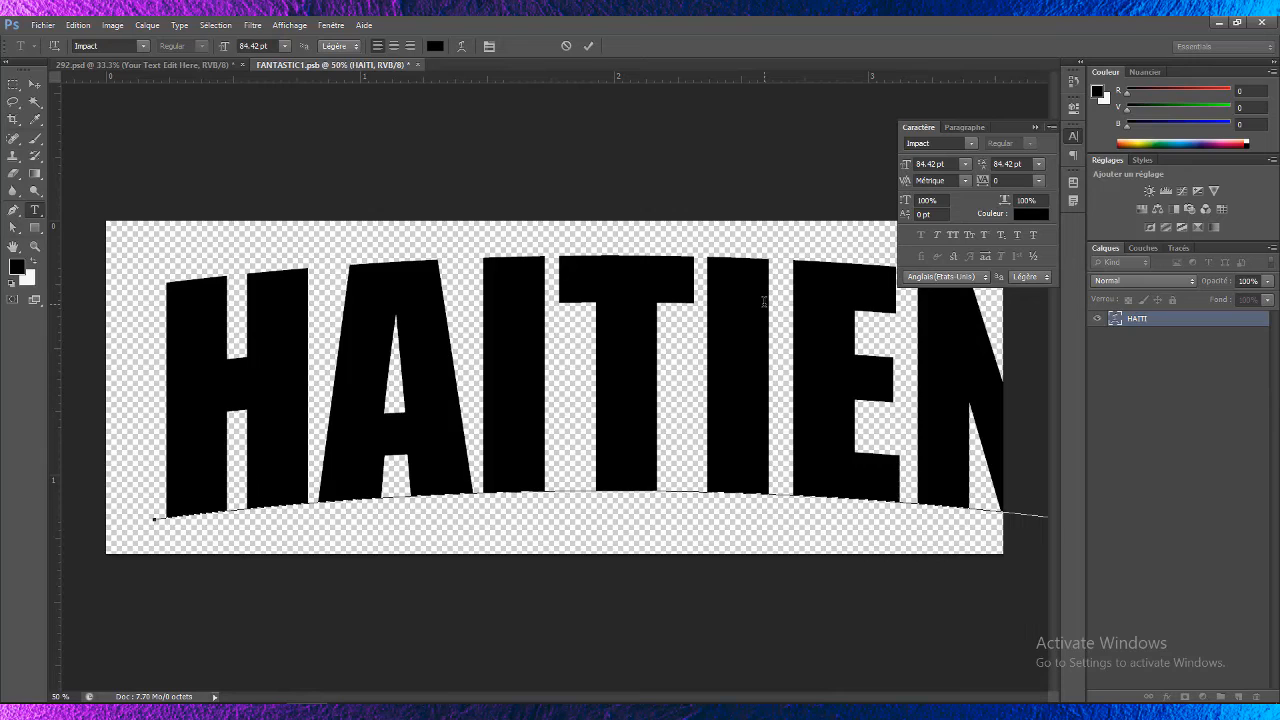
left_click(34, 84)
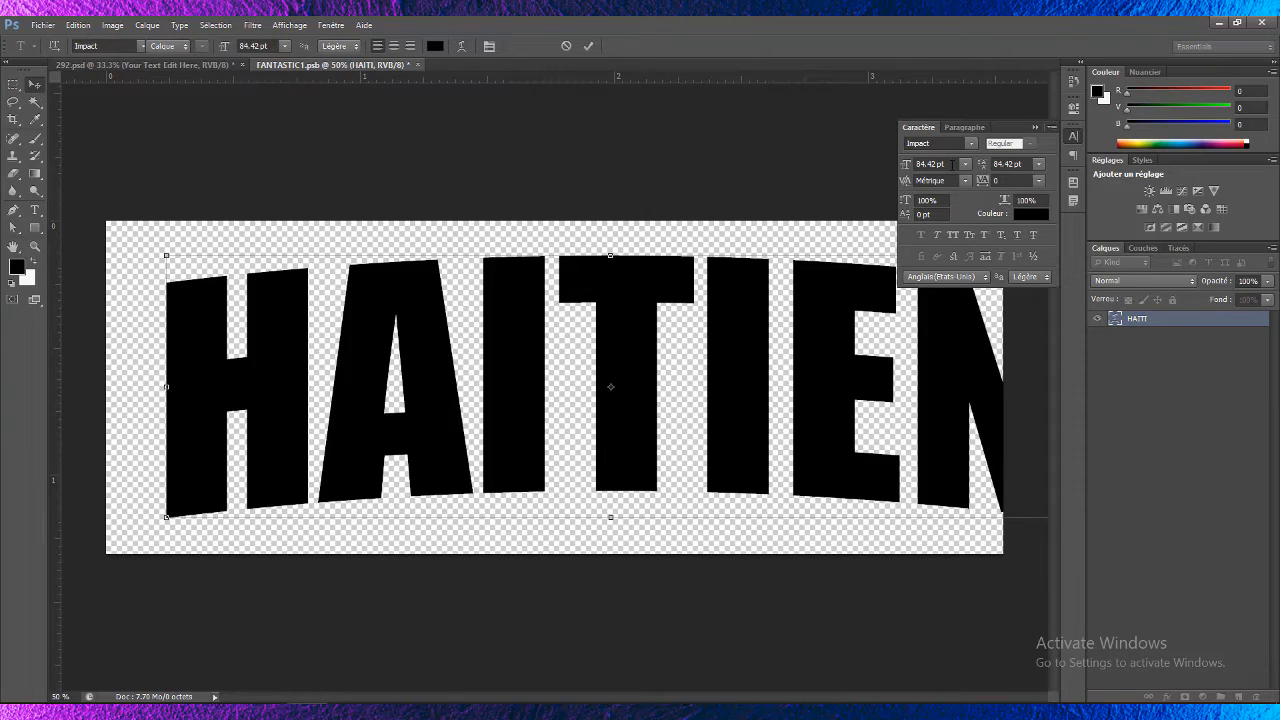
- Set the HAITIEN text's font size to 70 pt
left_click_drag(953, 164, 881, 157)
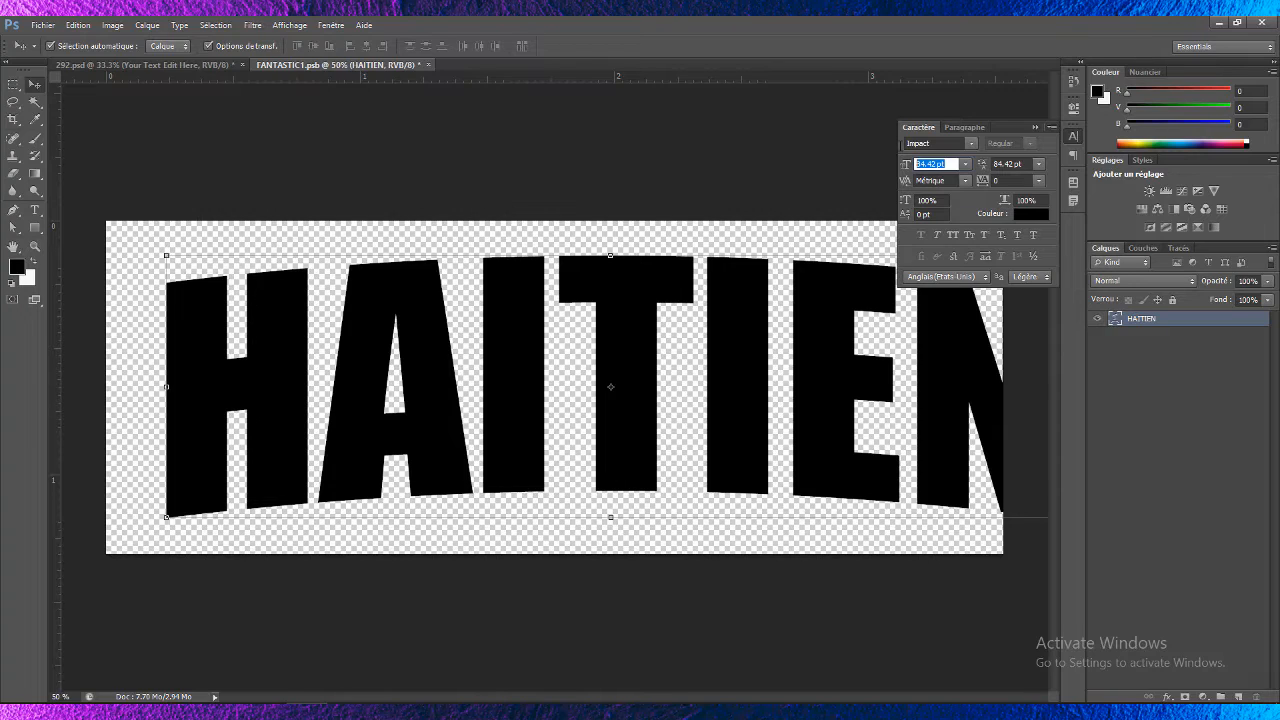
type("70")
key("Return")
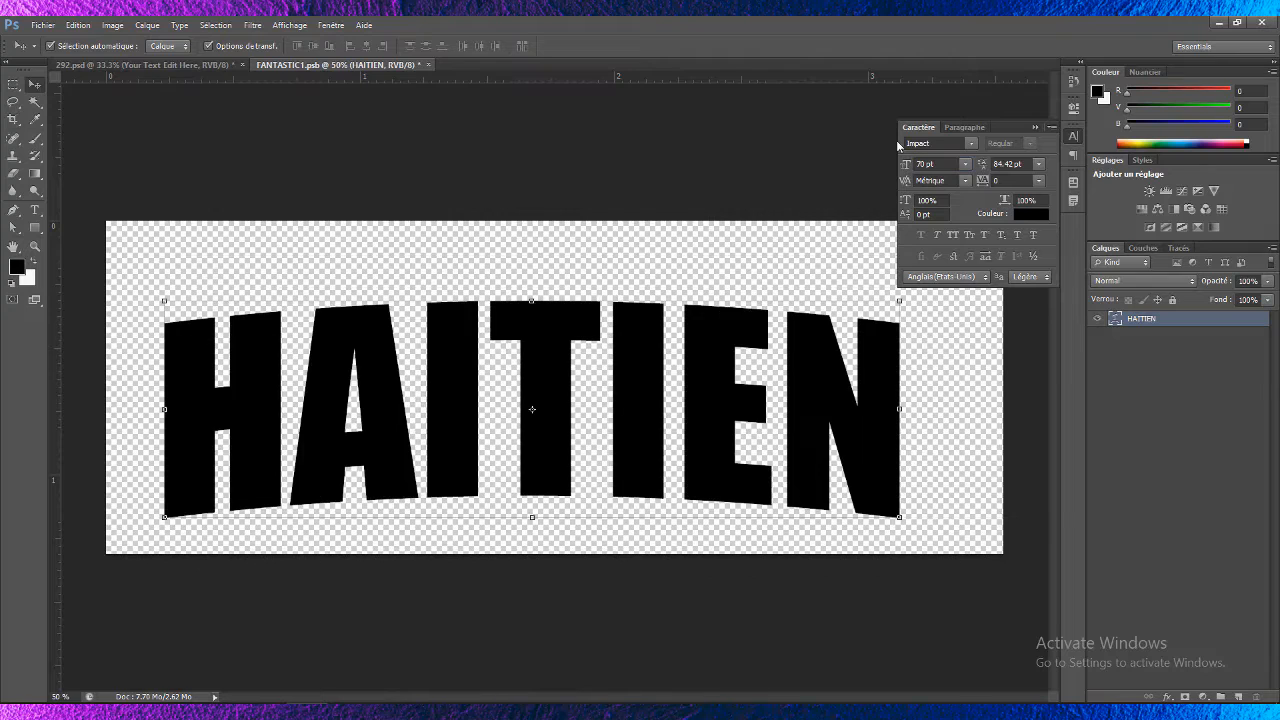
- Nudge the HAITIEN text into position on the canvas and save the smart object
left_click_drag(728, 381, 730, 357)
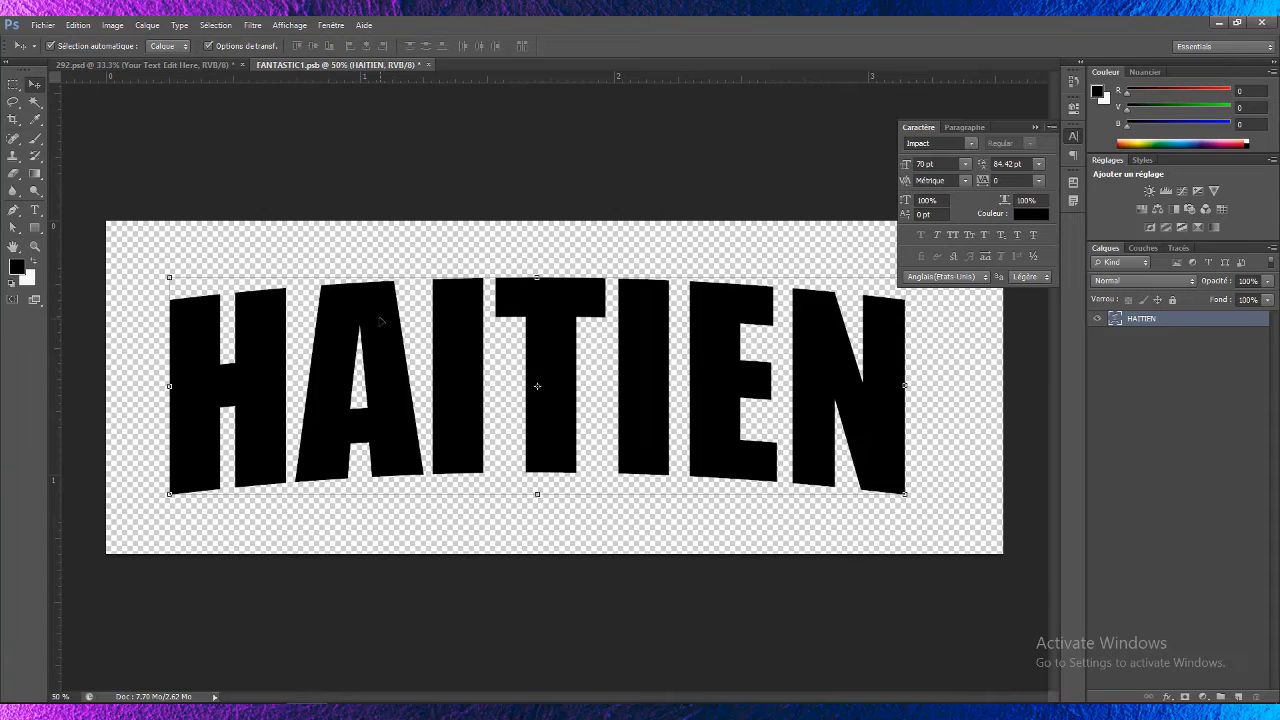
left_click_drag(380, 320, 391, 325)
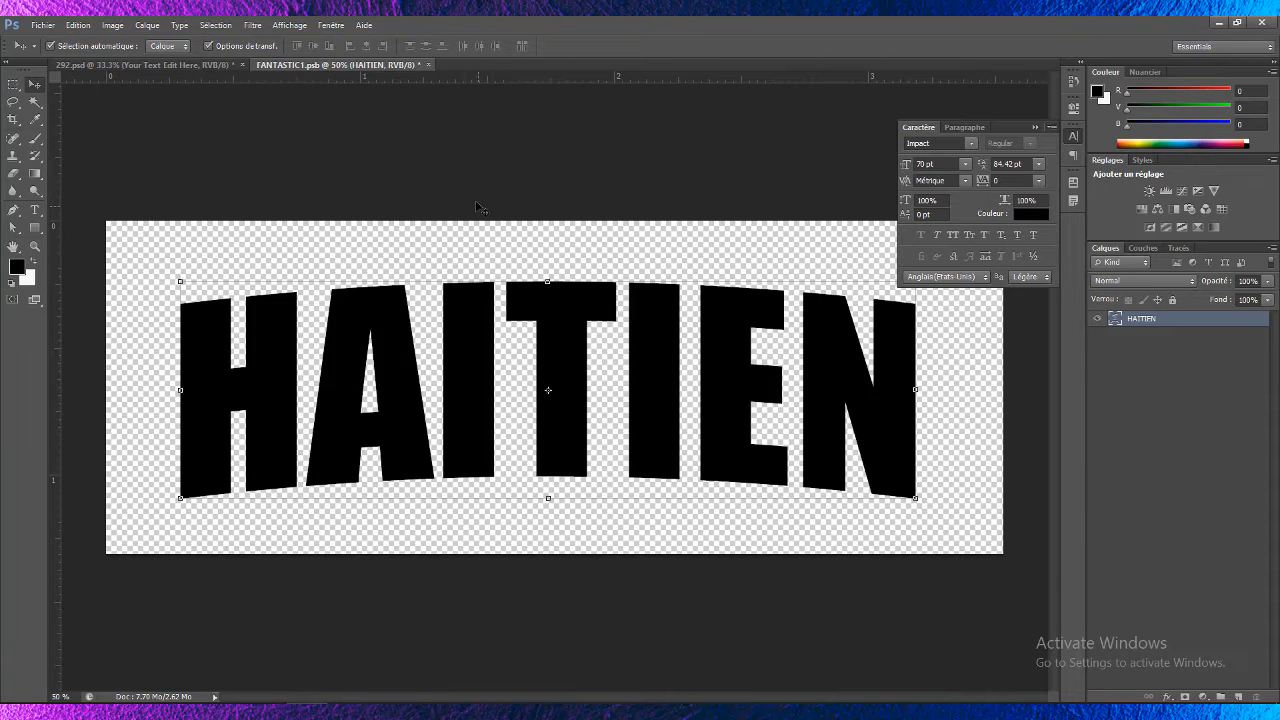
key("ctrl+s")
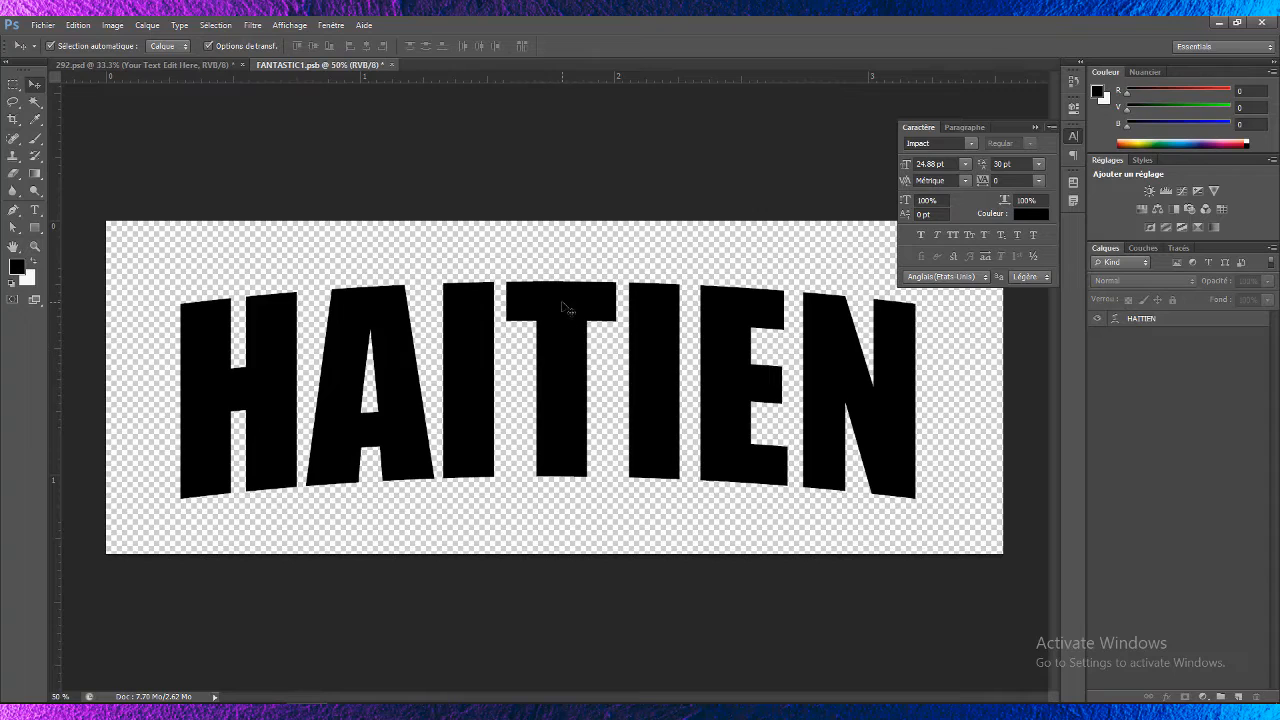
- Save the smart object contents again and return to the 292.psd document
left_click(566, 306)
key("ctrl+t")
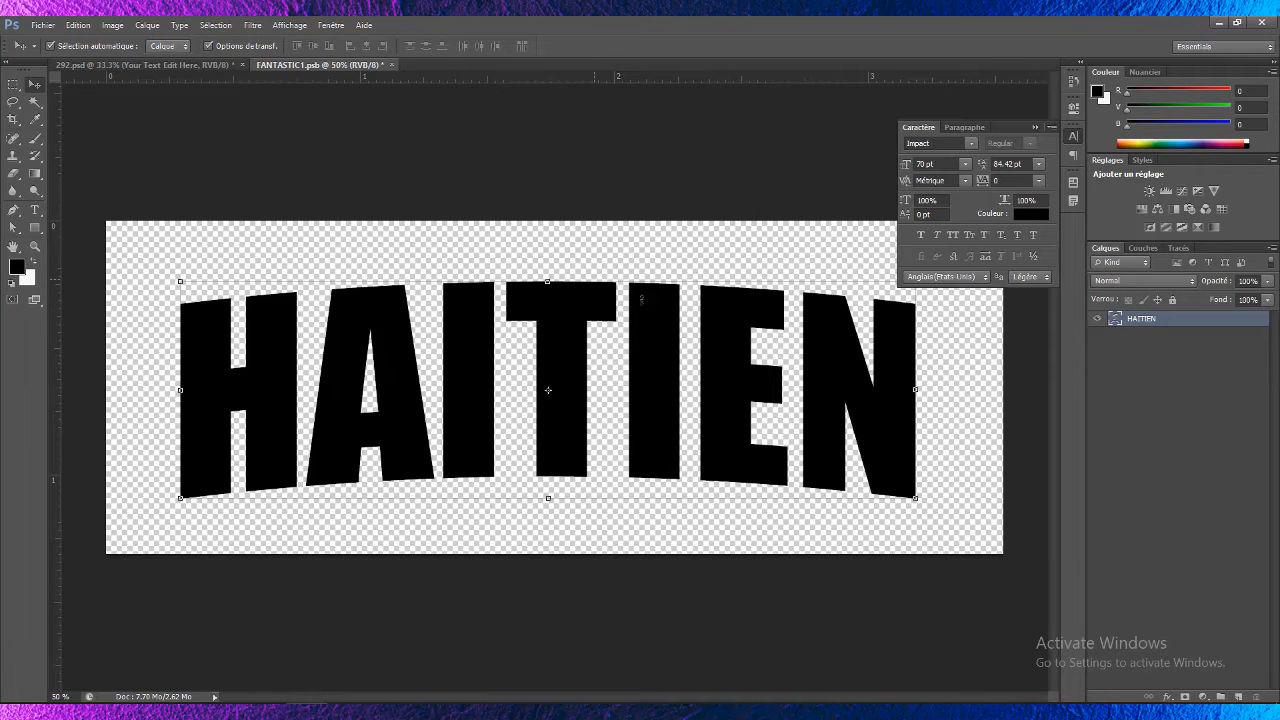
left_click(369, 215)
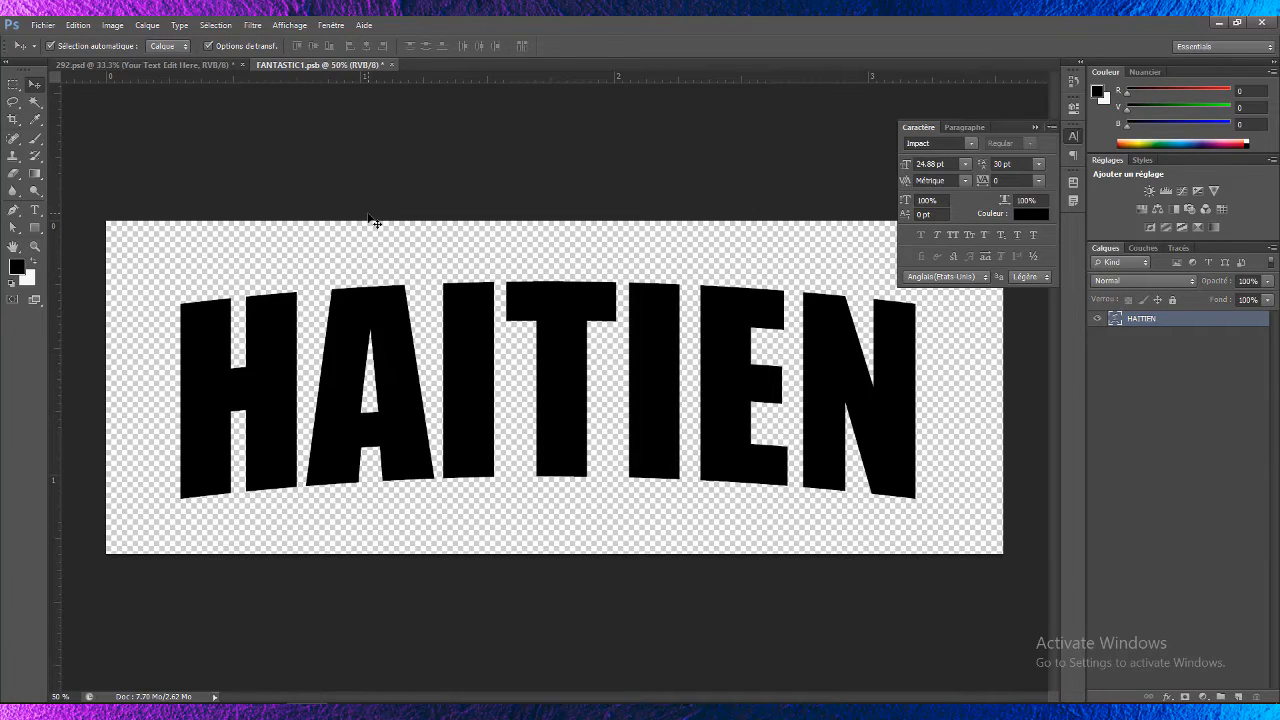
left_click(370, 219)
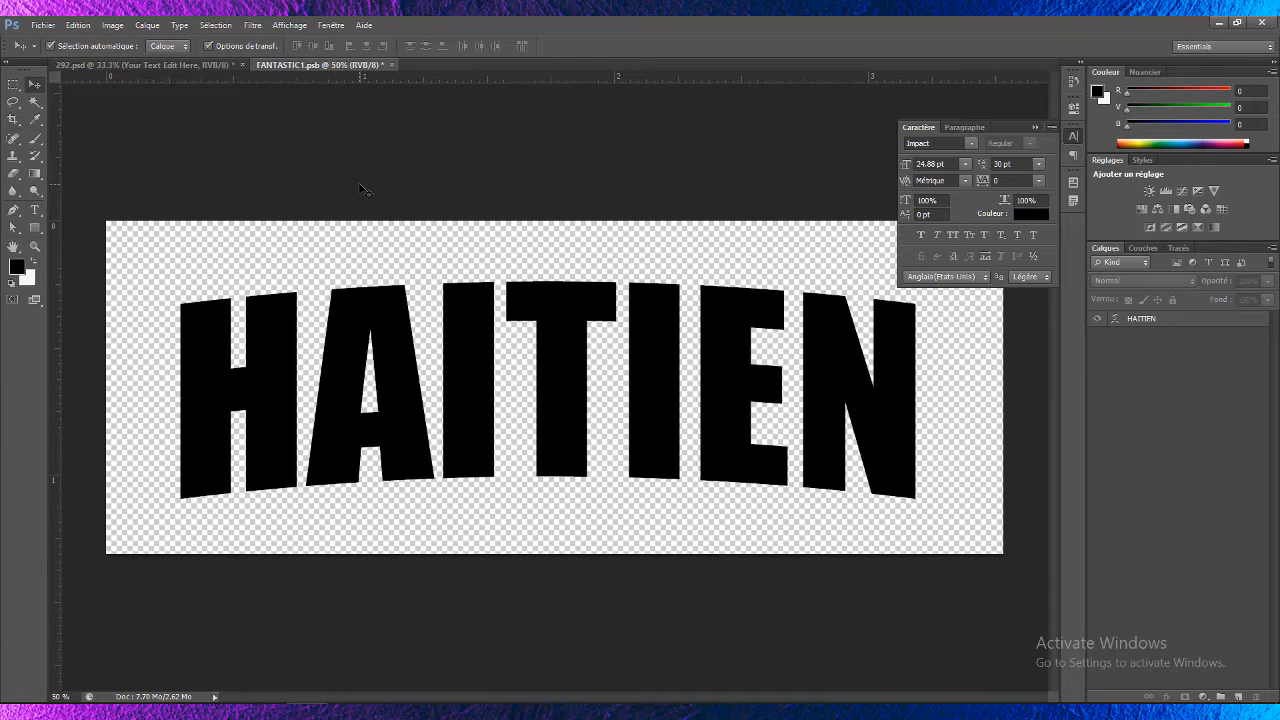
key("ctrl+s")
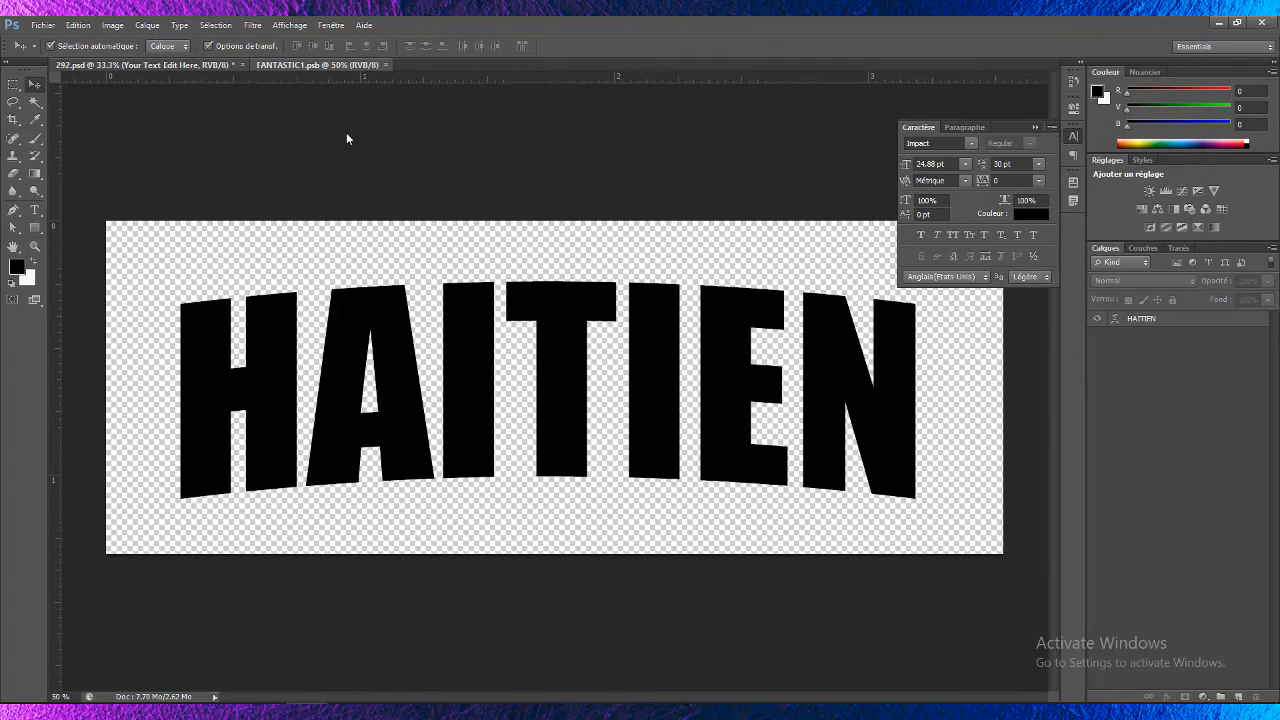
left_click(198, 65)
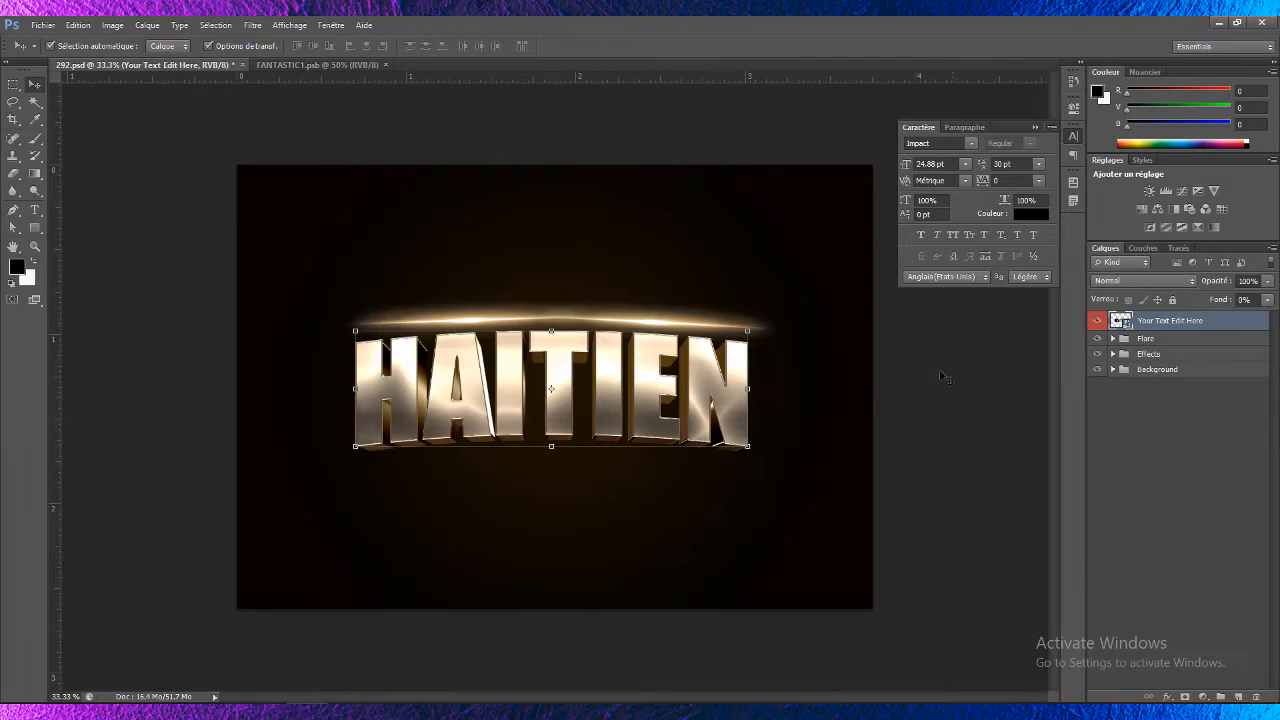
left_click(570, 348, "ctrl")
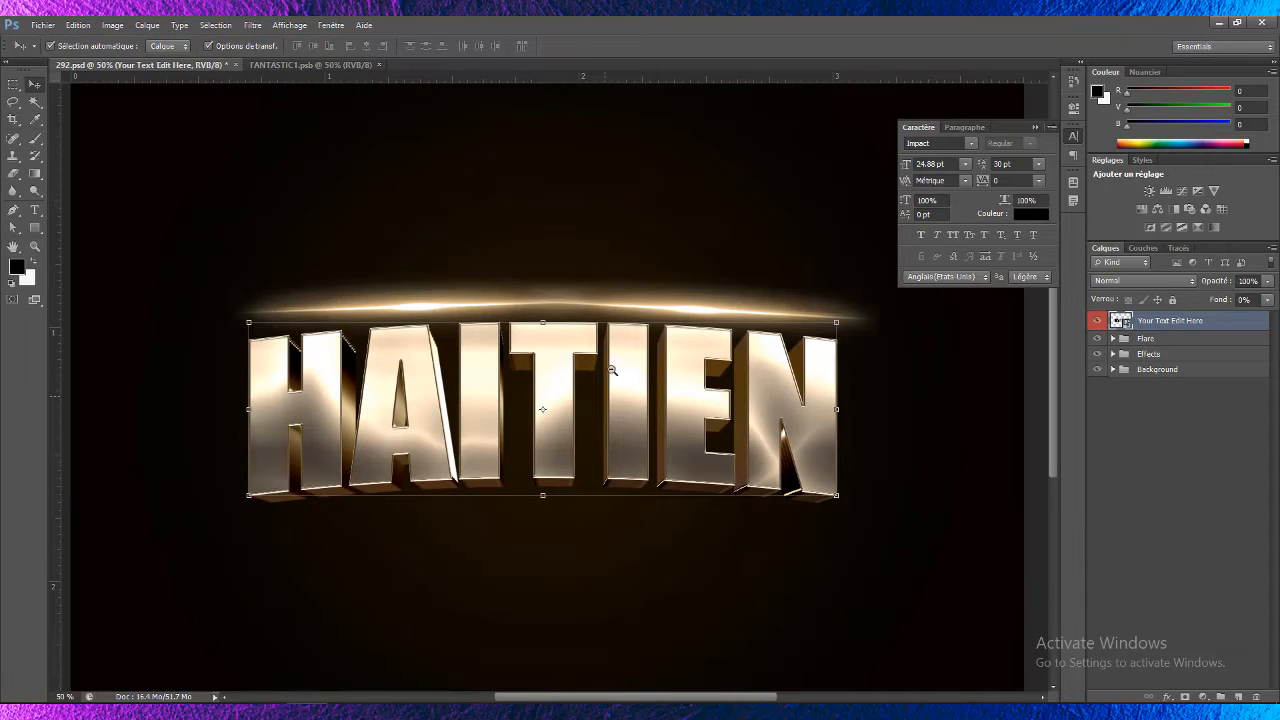
key("ctrl+minus")
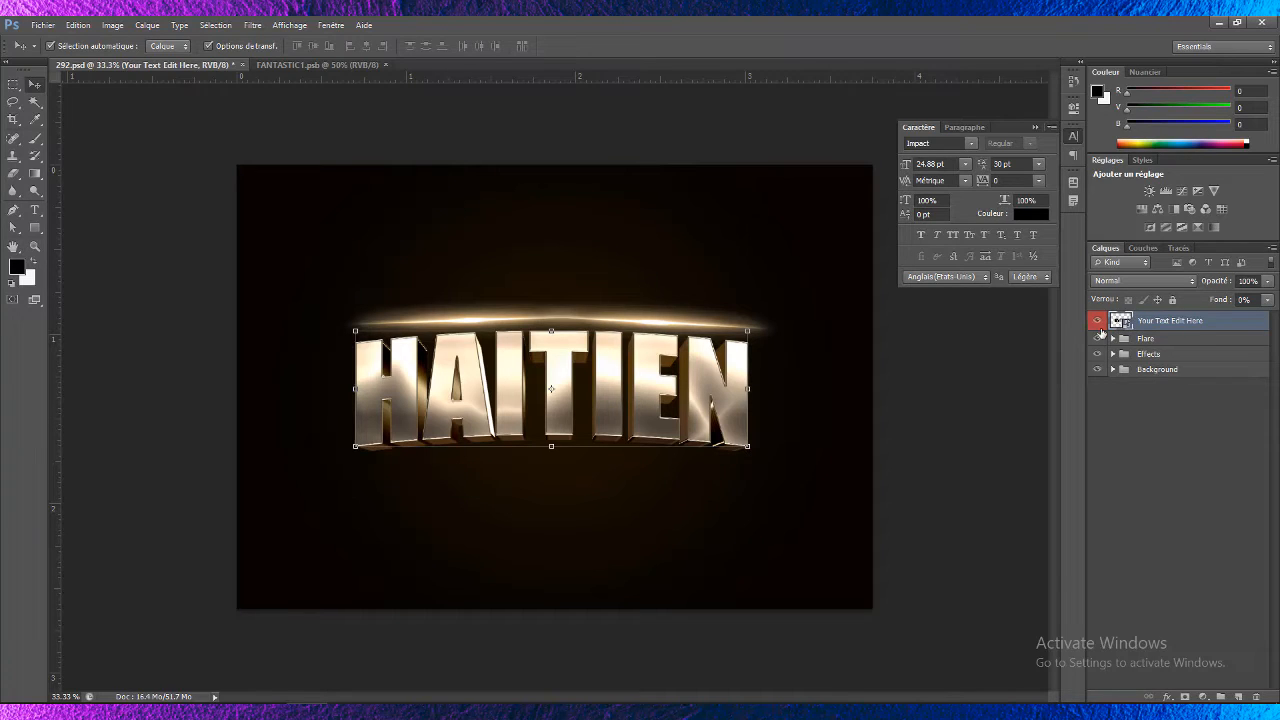
right_click(1147, 324)
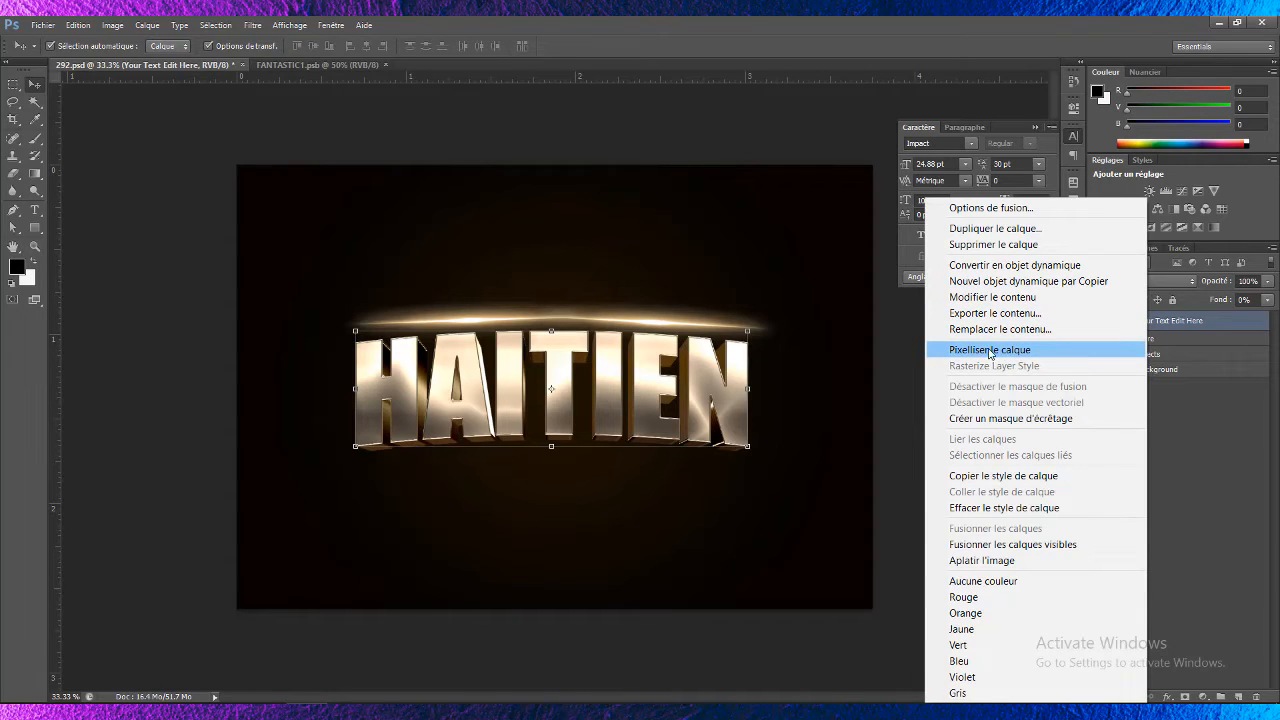
left_click(897, 312)
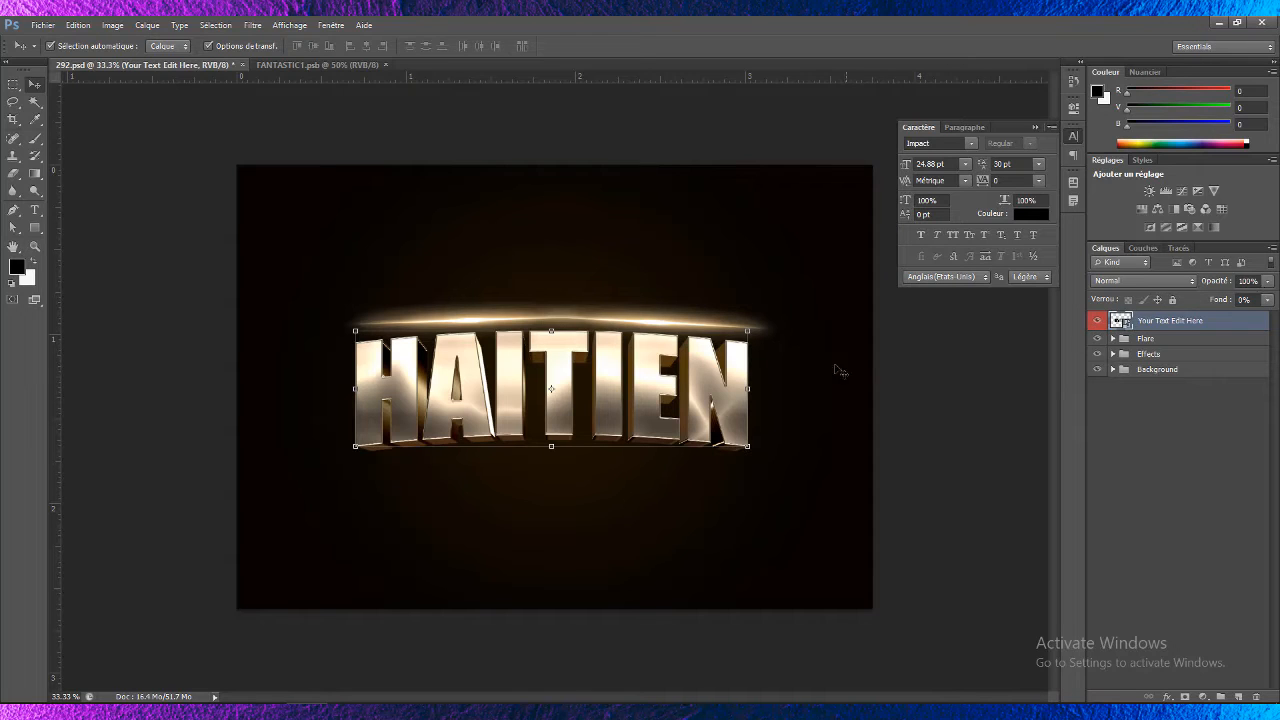
left_click(485, 125)
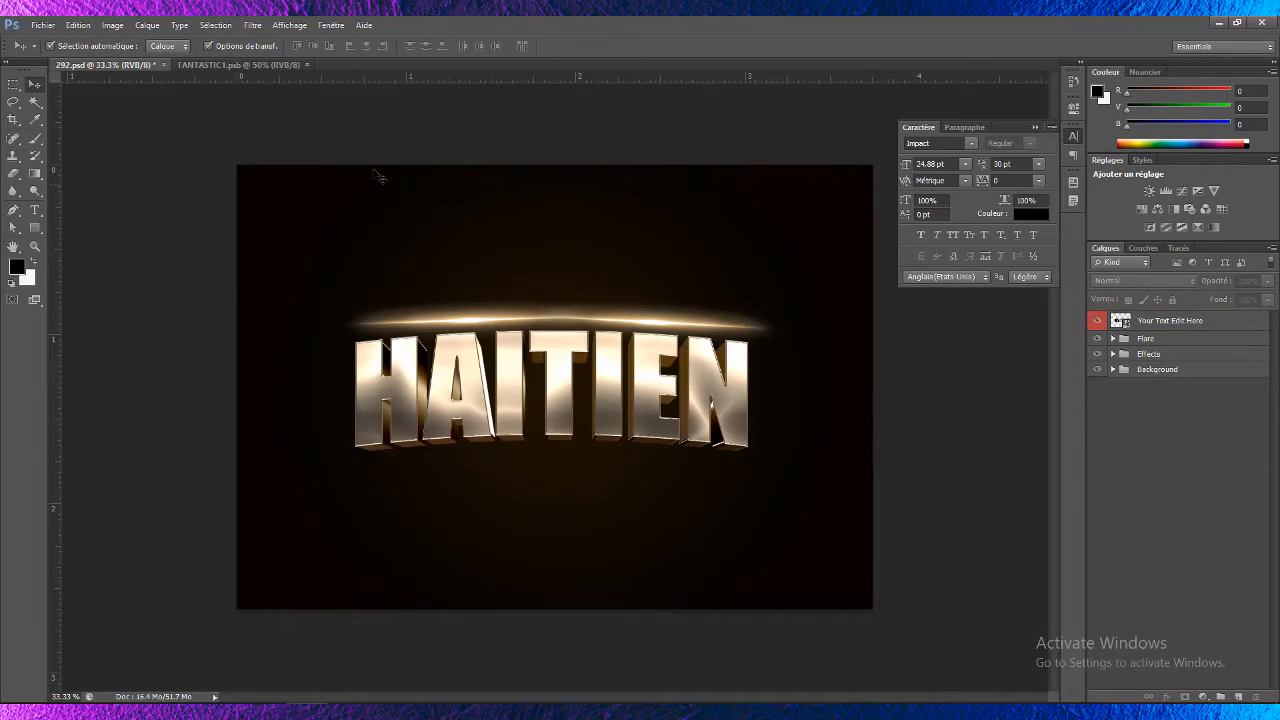
left_click(805, 246)
- Change the Background group's Color Fill 1 layer colour to orange d68c0c
left_click(1131, 410)
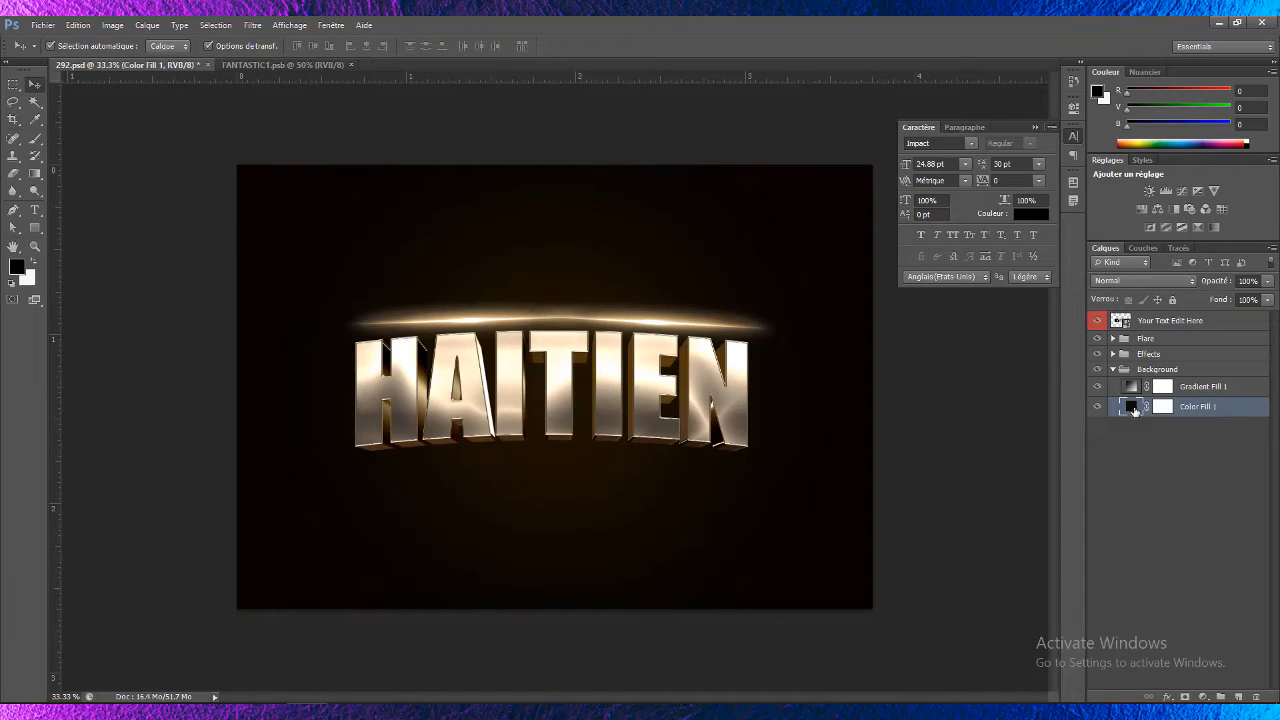
double_click(1131, 408)
left_click(1075, 192)
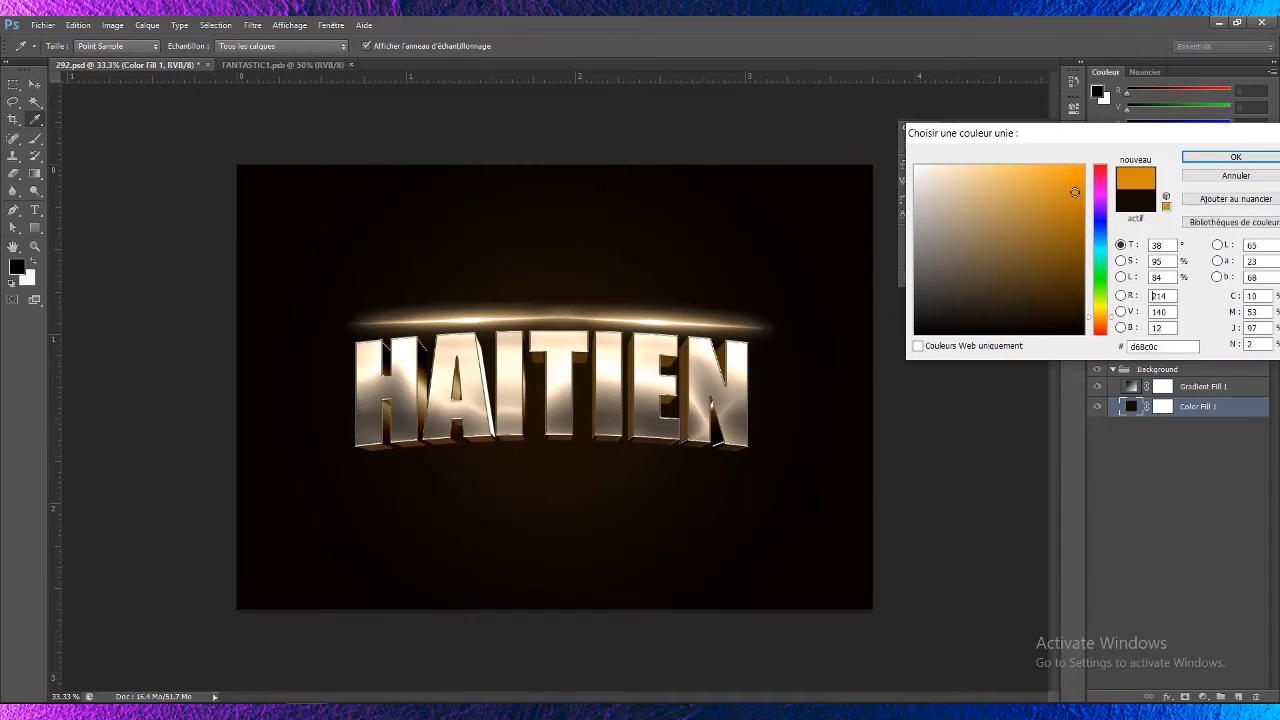
left_click(1236, 160)
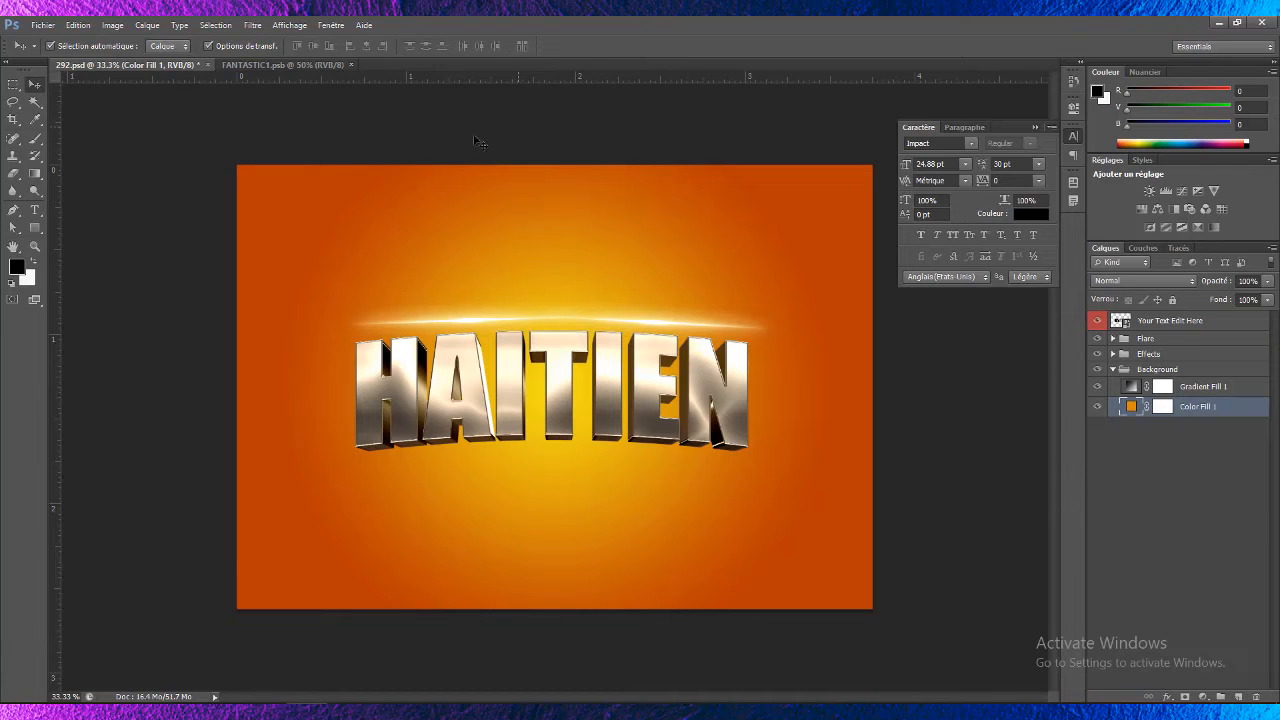
- Select the Gradient Fill 1 layer in the Background group
left_click(577, 343)
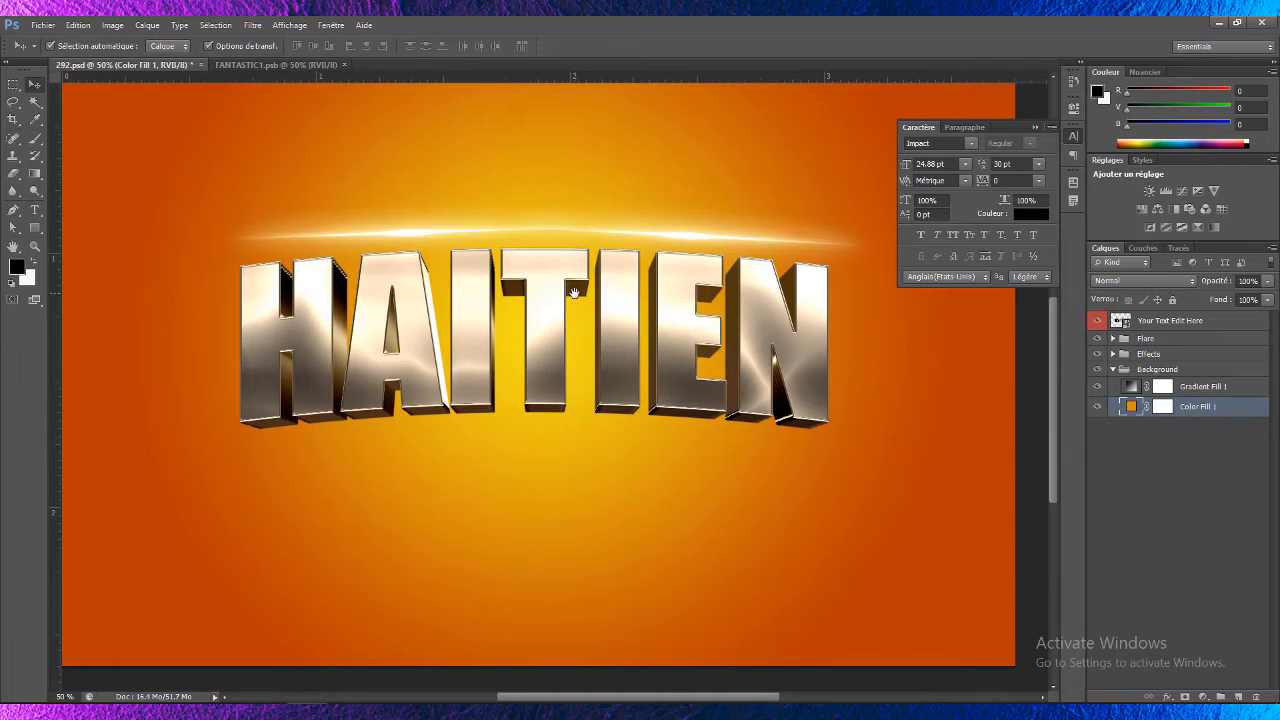
left_click_drag(571, 291, 573, 344)
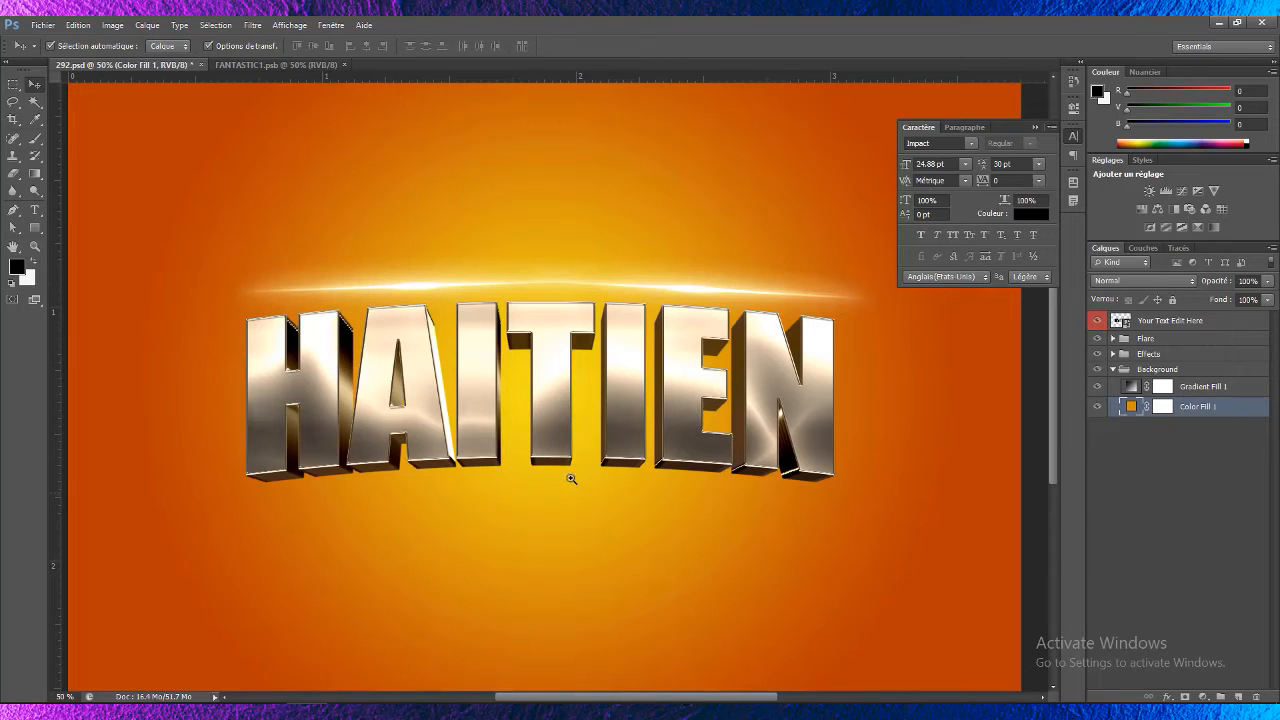
left_click(593, 388)
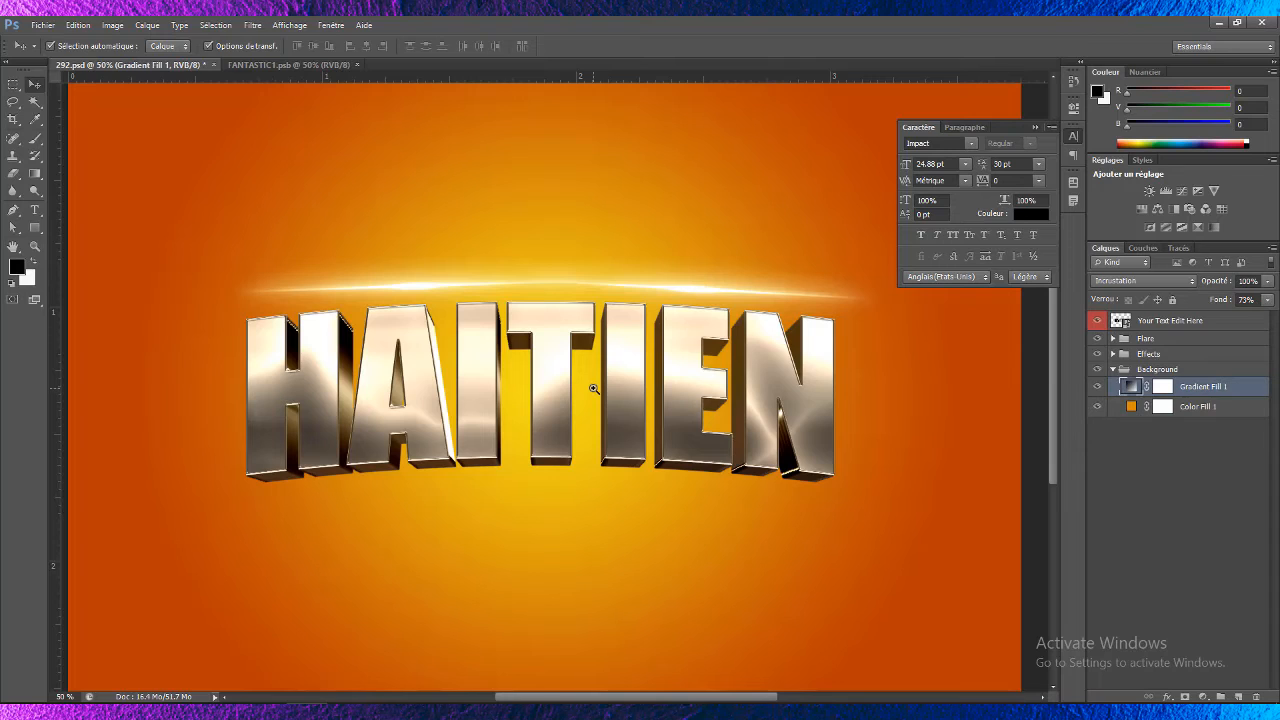